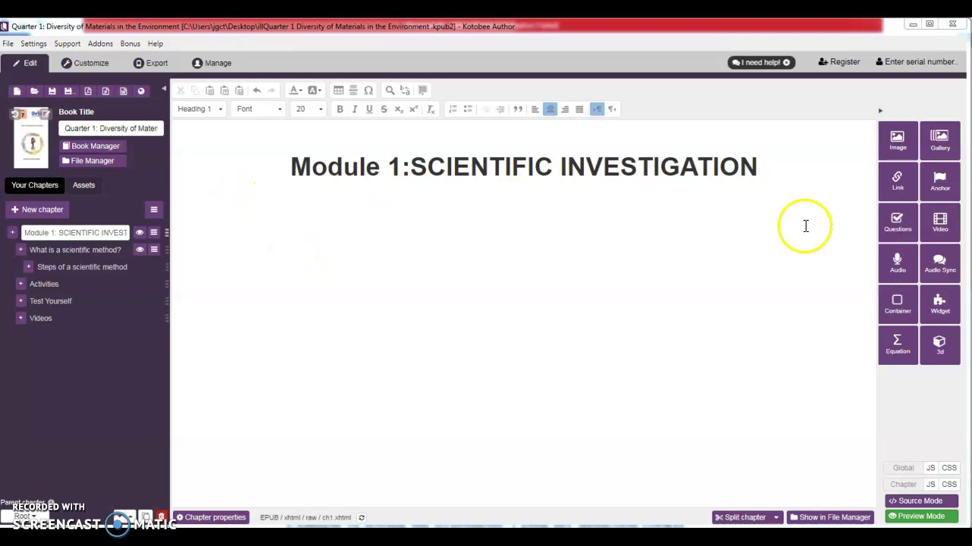
# - Add the line "Scientific investigation is a quest to find the answer to a question using the scientific method." below the module heading
pyautogui.click(765, 169)
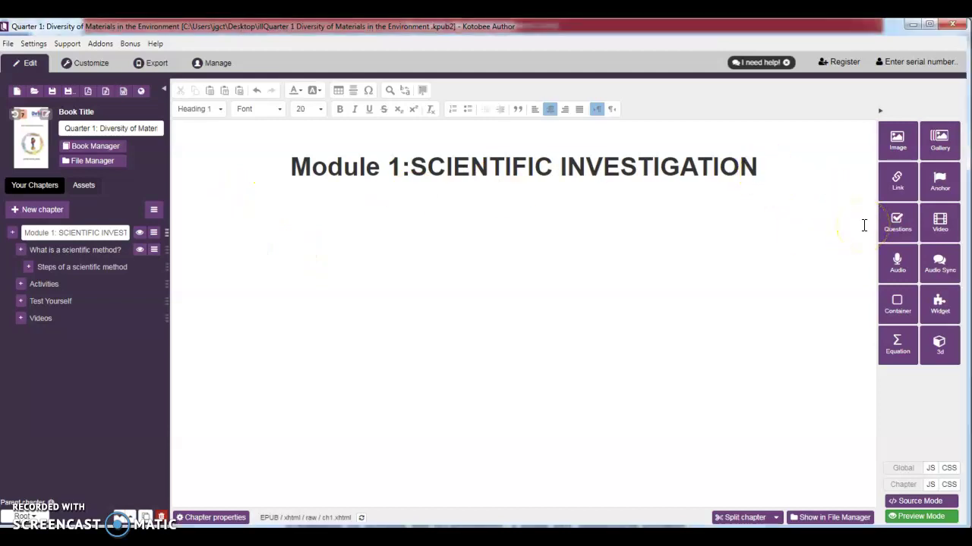
pyautogui.press('Return')
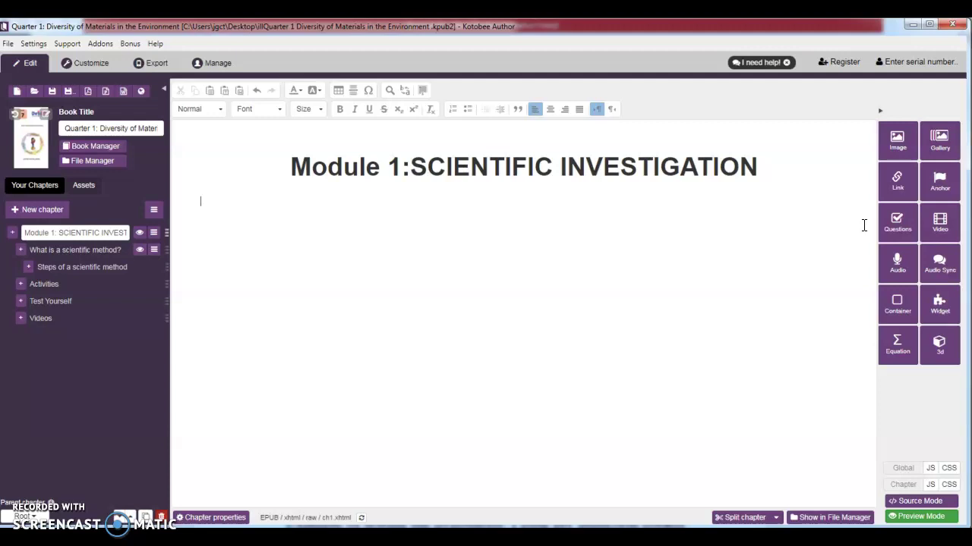
pyautogui.write('Scientific investigation')
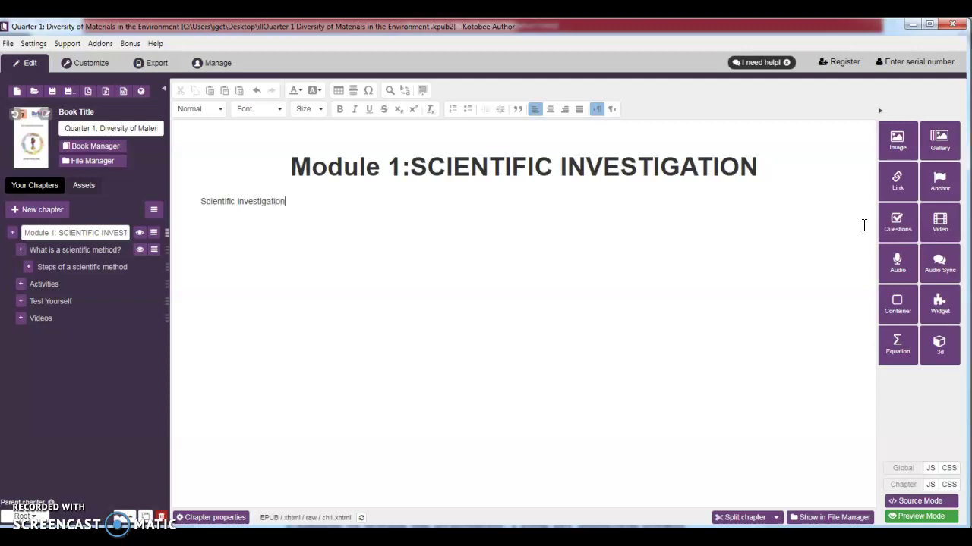
pyautogui.write(' is a qu')
pyautogui.write('o')
pyautogui.press('BackSpace')
pyautogui.write('est to find the answer')
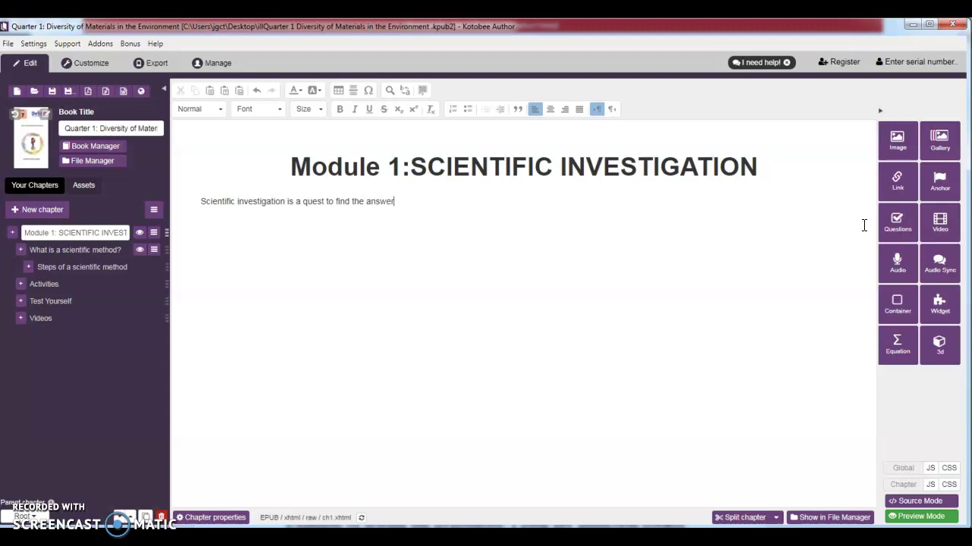
pyautogui.write(' to a question using the sc')
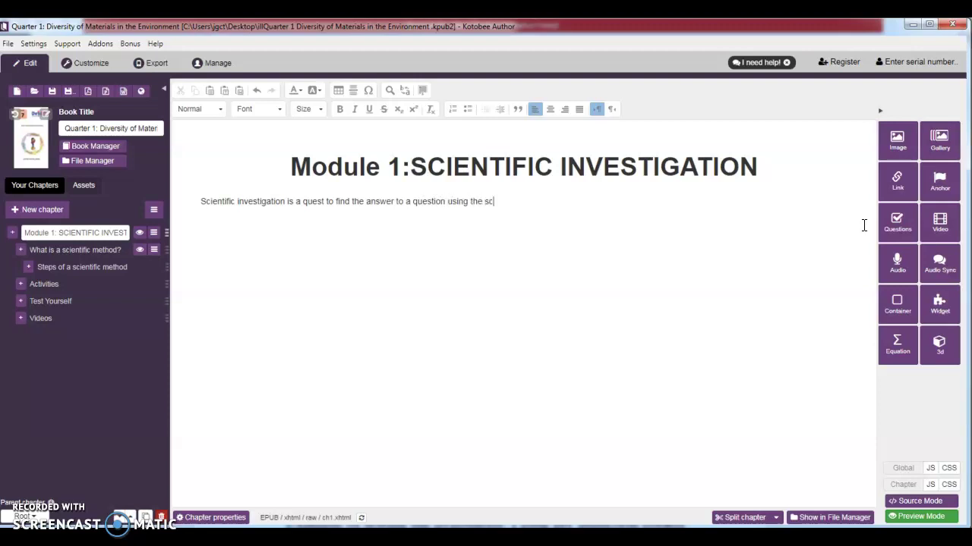
pyautogui.write('ientific method.')
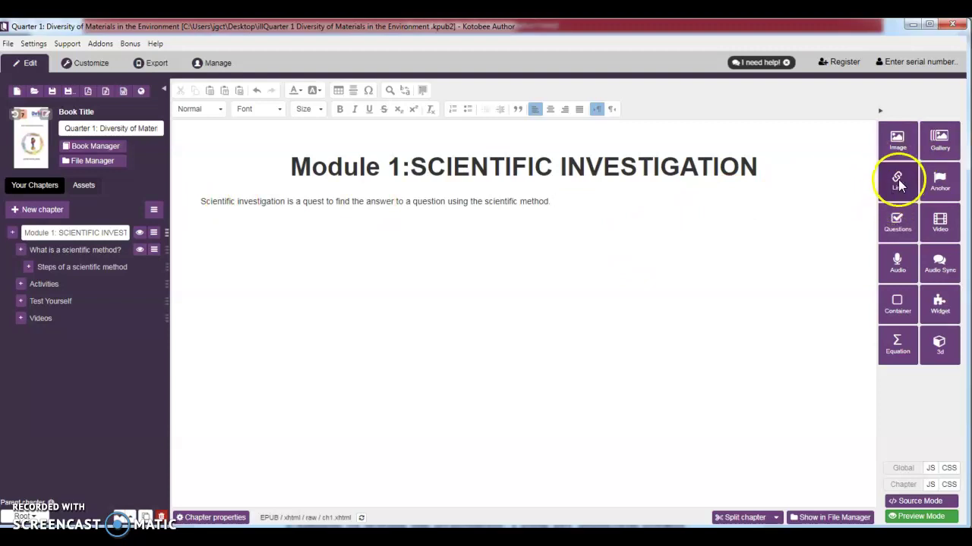
# - Start a link on the words "Scientific investigation" at the start of the sentence and make it a popup message
pyautogui.click(200, 201)
pyautogui.moveTo(200, 201); pyautogui.dragTo(283, 205)
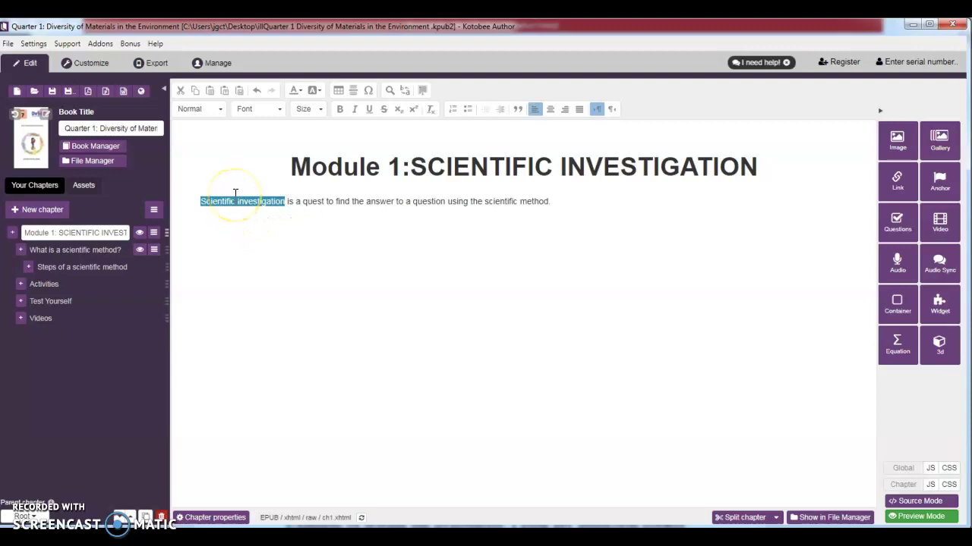
pyautogui.click(901, 184)
pyautogui.click(401, 199)
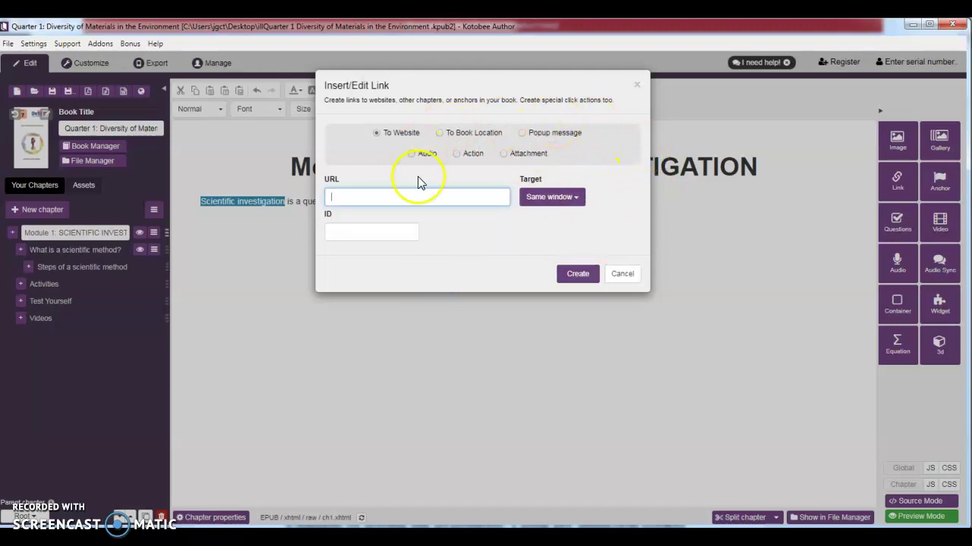
pyautogui.click(523, 134)
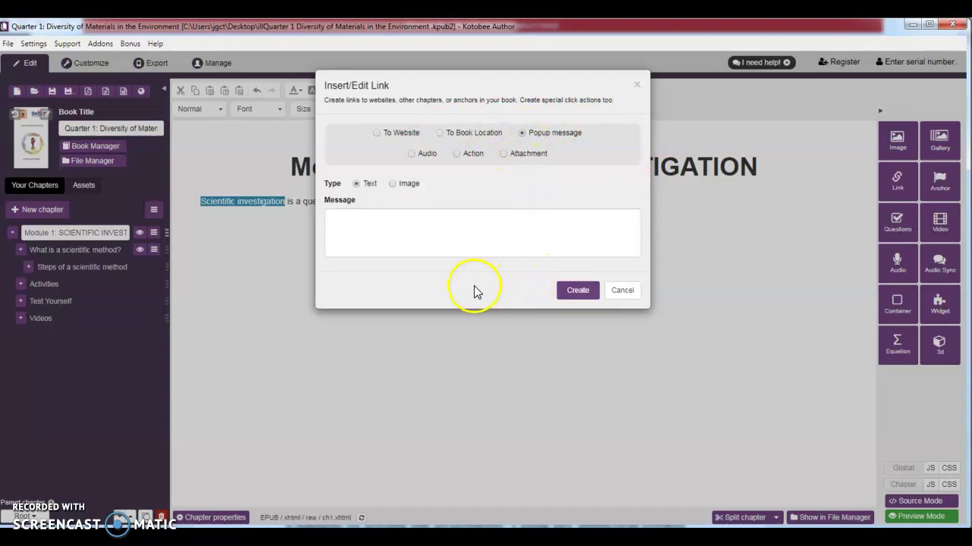
# - Create the link with the message "It is what people like you and me use to develop better models and explanations for the world around them."
pyautogui.click(415, 214)
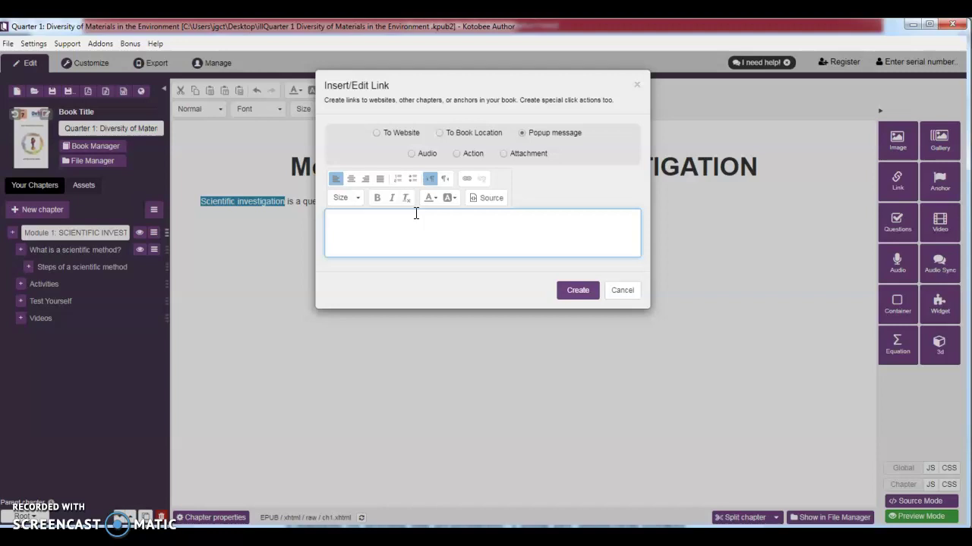
pyautogui.write('t is what people like you and me use to develop')
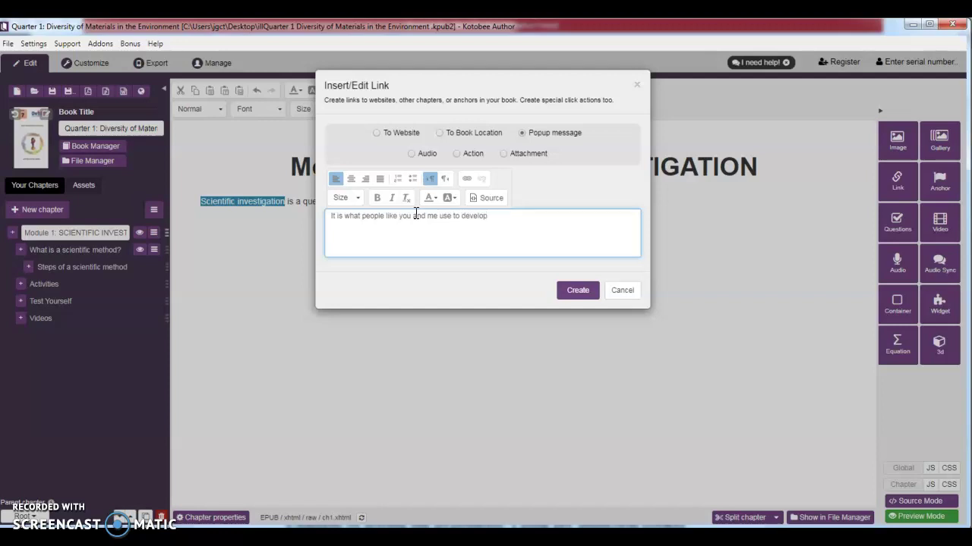
pyautogui.write(' better models and explanations for the ')
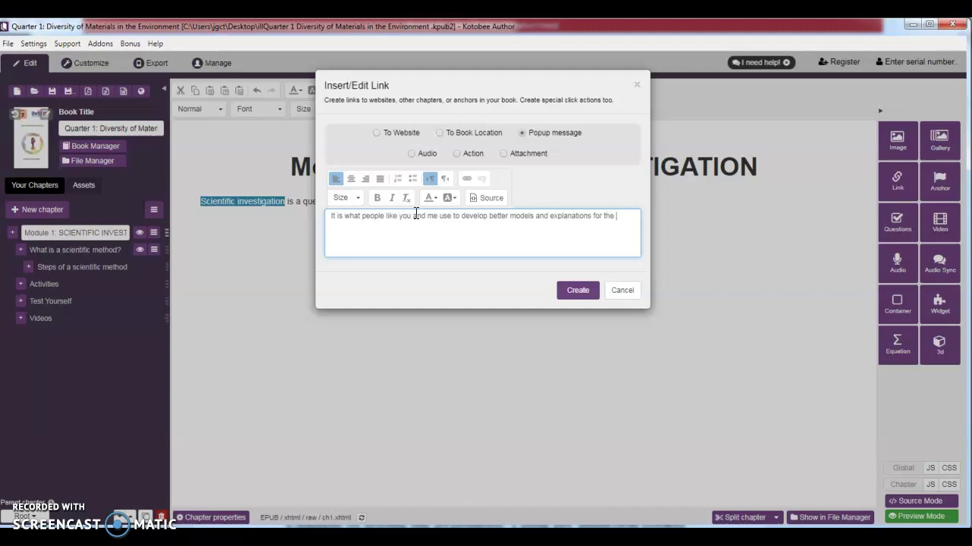
pyautogui.write('world around them')
pyautogui.click(448, 243)
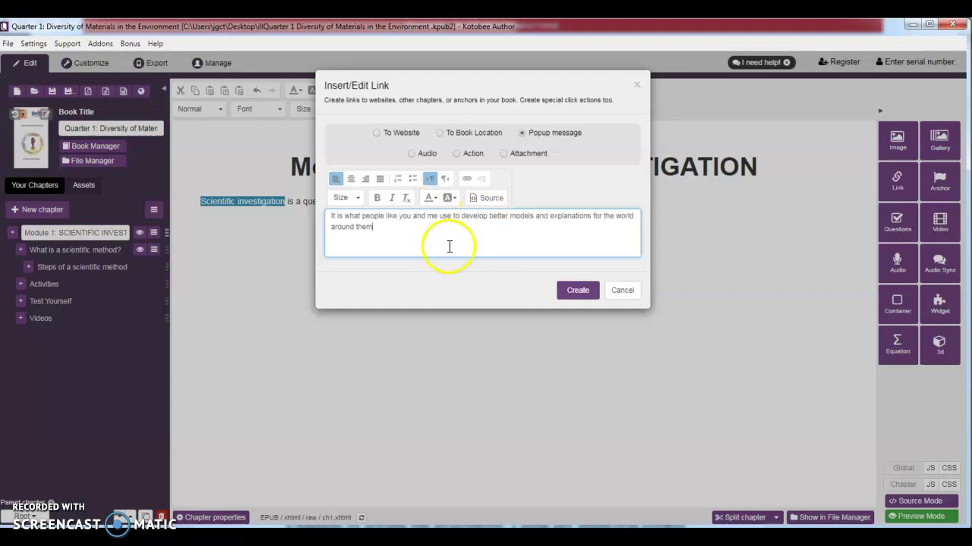
pyautogui.write('.')
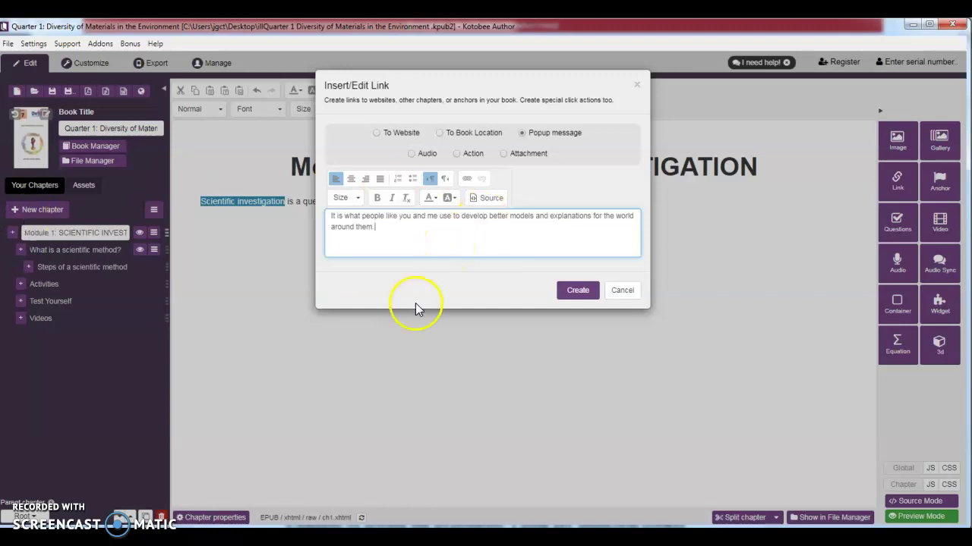
pyautogui.click(579, 291)
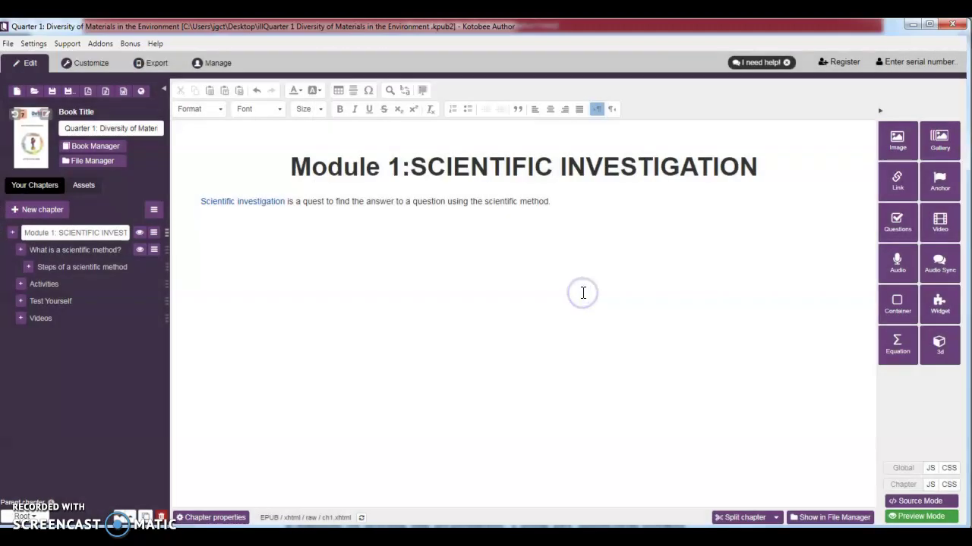
pyautogui.click(759, 289)
pyautogui.click(359, 296)
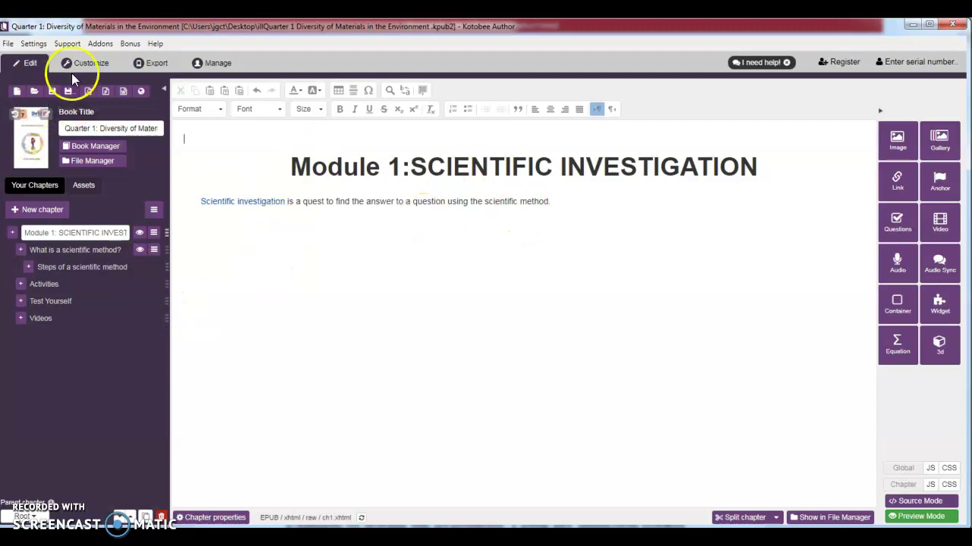
# - Preview the ebook in the customization view on a Samsung Galaxy S4 and on a Desktop Screen
pyautogui.click(92, 62)
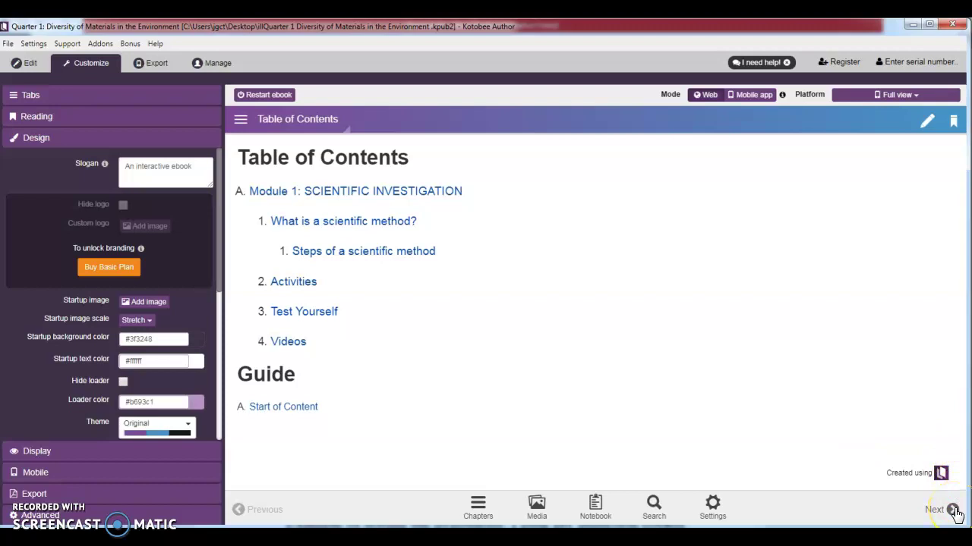
pyautogui.click(917, 95)
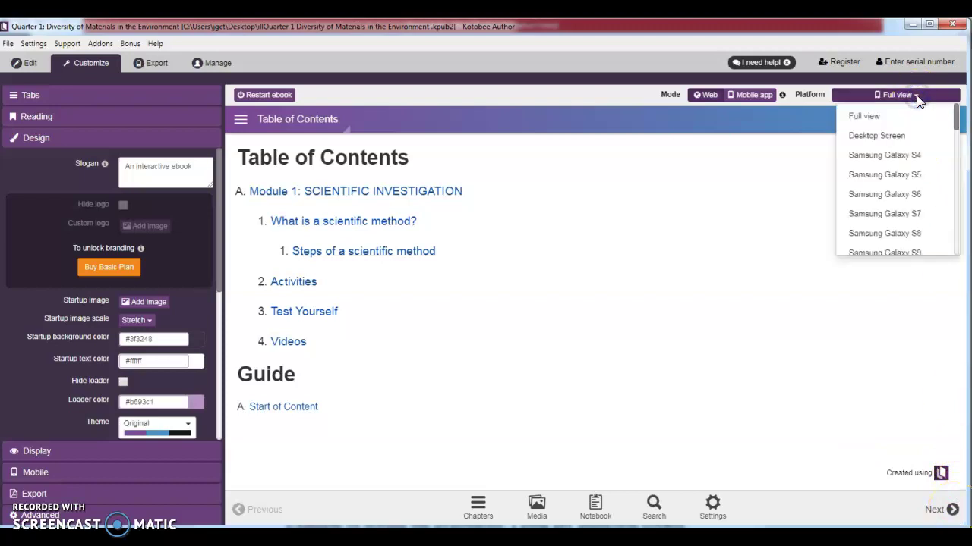
pyautogui.click(911, 154)
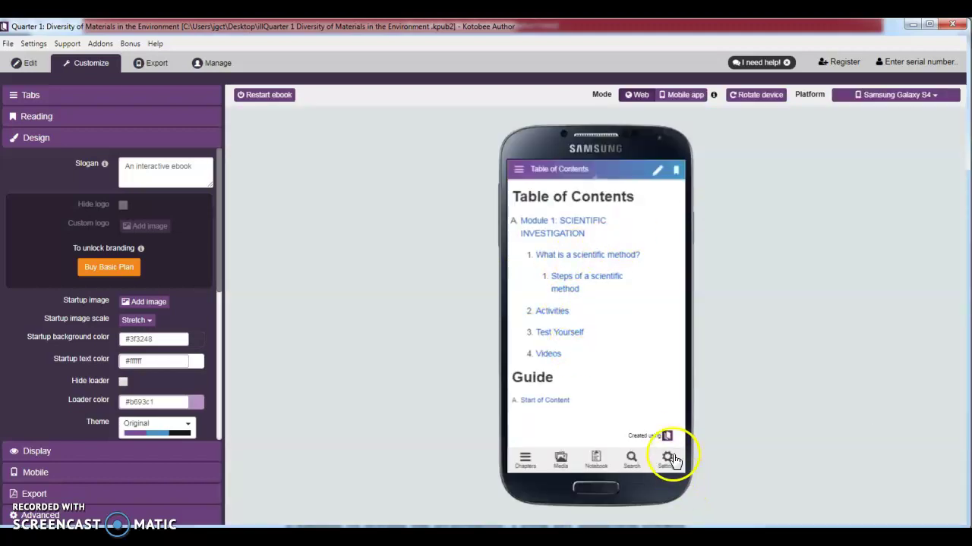
pyautogui.click(915, 95)
pyautogui.click(898, 138)
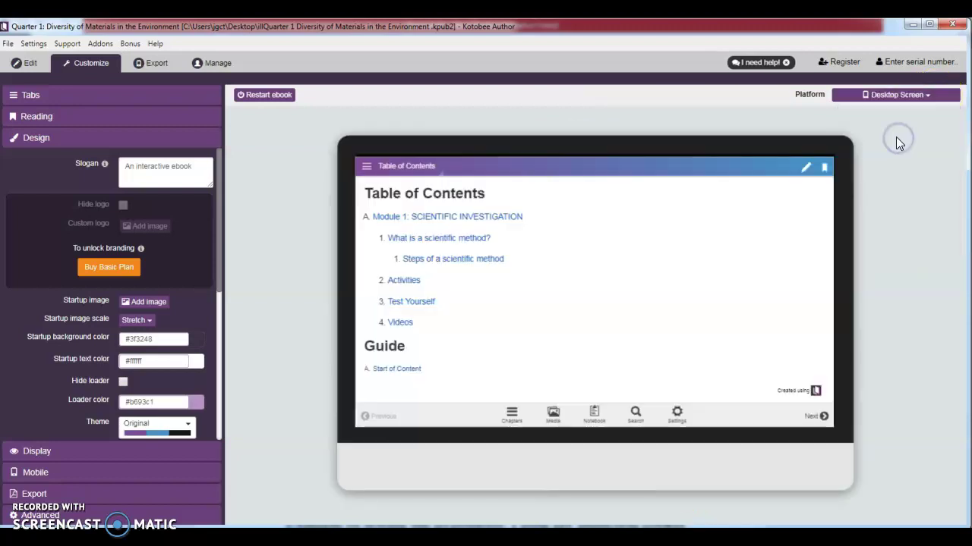
# - Test the "Scientific investigation" popup link on the Module 1 page of the preview and dismiss its message
pyautogui.click(819, 419)
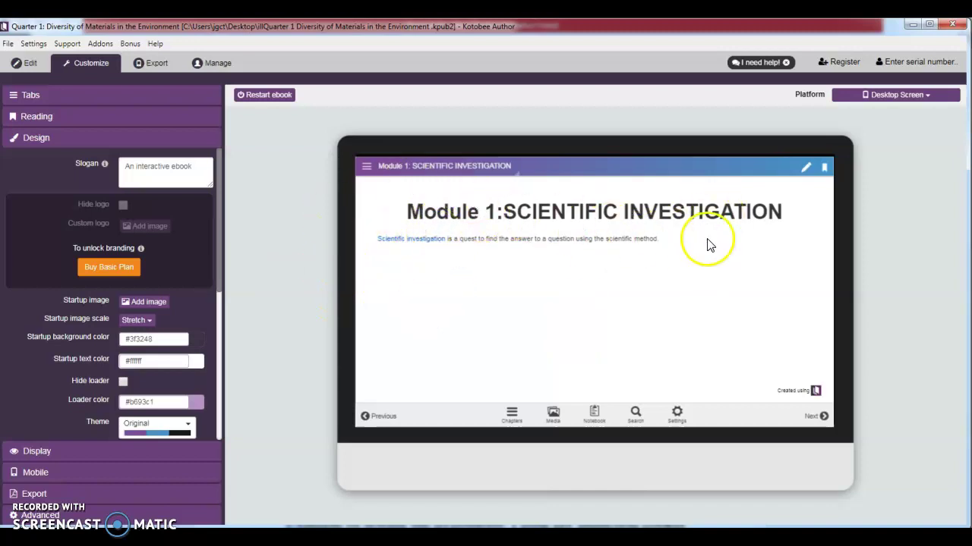
pyautogui.click(403, 240)
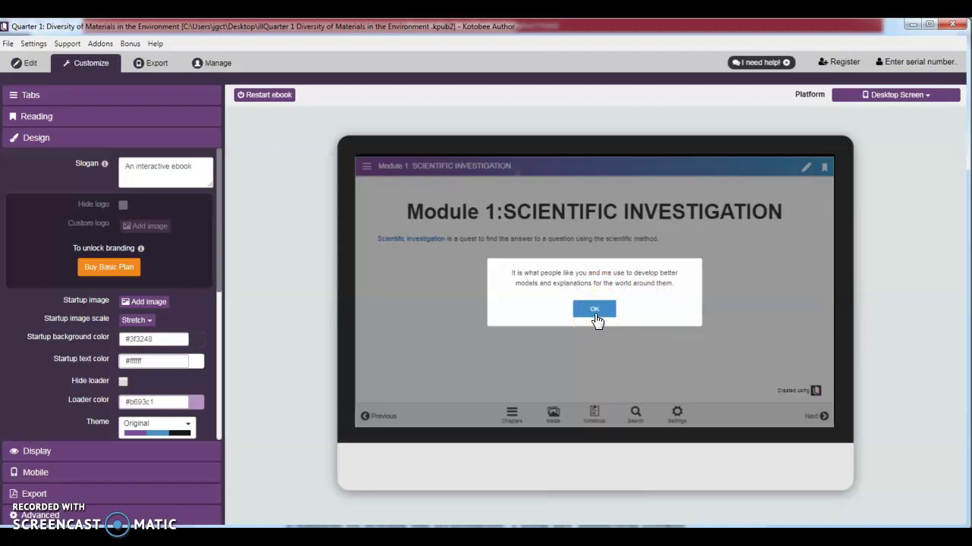
pyautogui.click(596, 313)
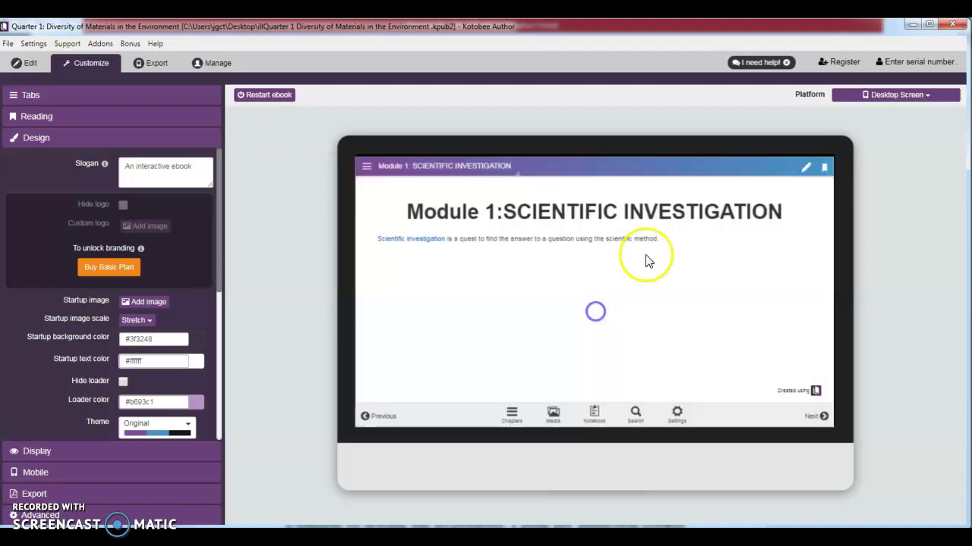
# - Return to editing, start an image insertion before the Module 1 heading text, and choose the cartoon woman PNG from the Downloads folder
pyautogui.click(29, 63)
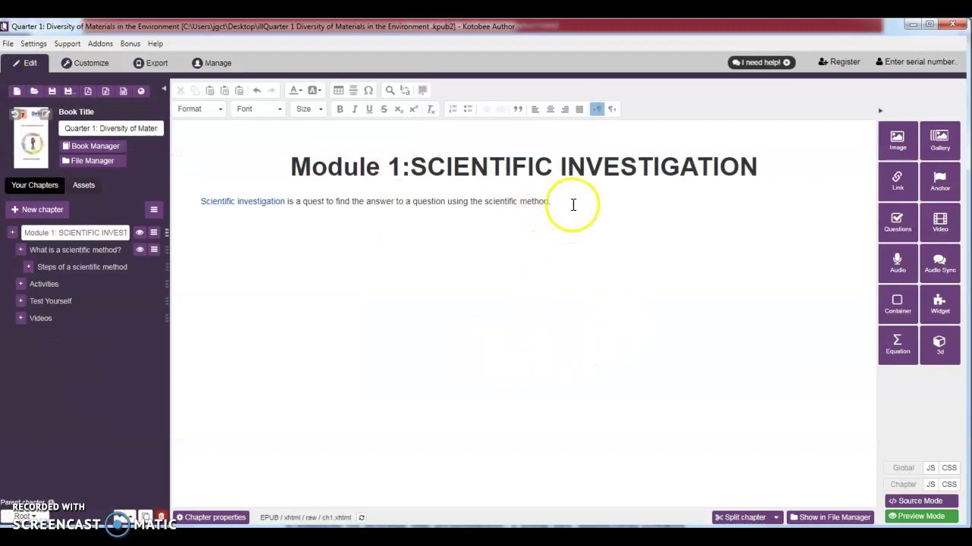
pyautogui.click(286, 166)
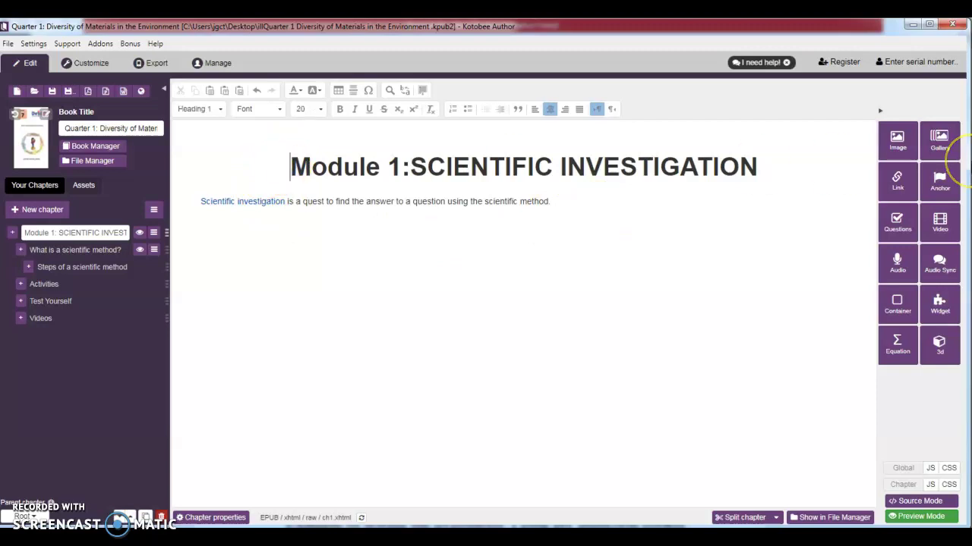
pyautogui.click(900, 150)
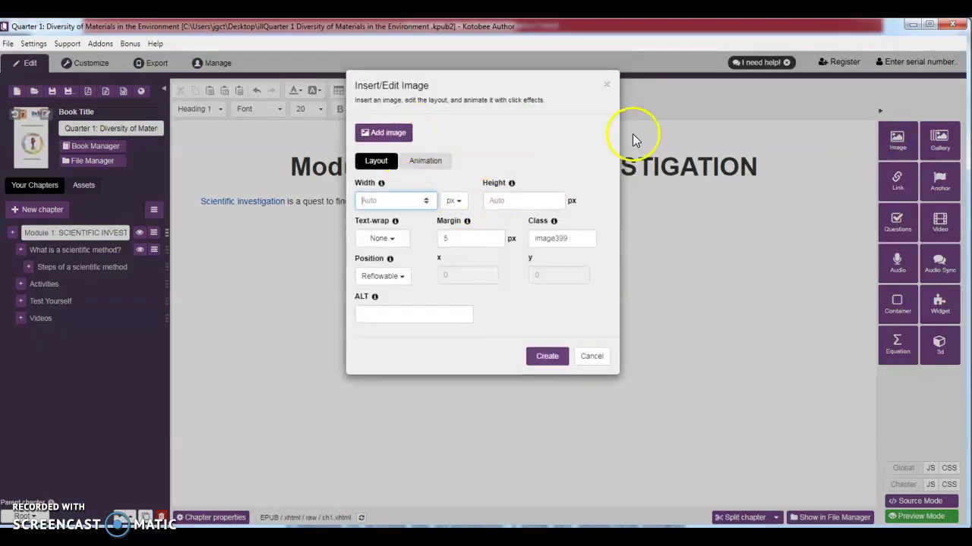
pyautogui.click(380, 132)
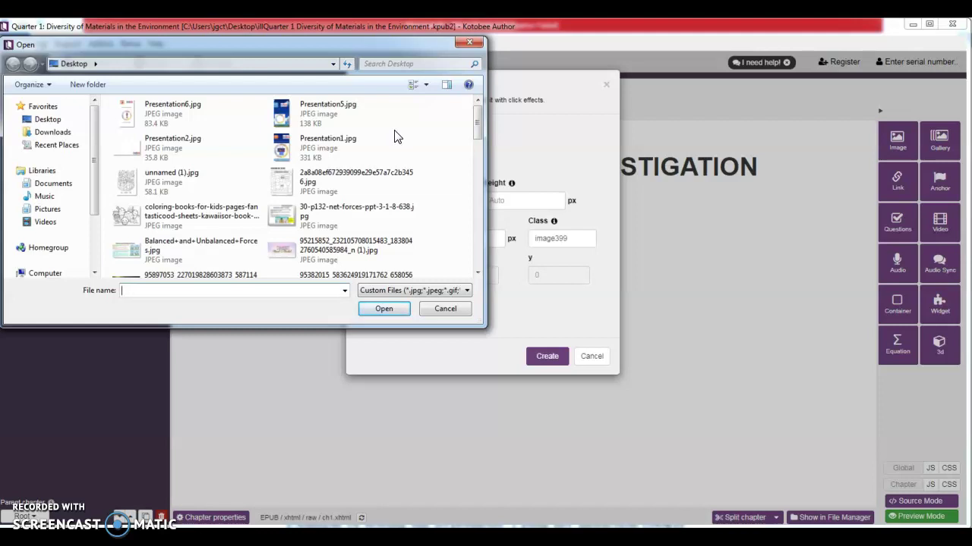
pyautogui.moveTo(475, 127); pyautogui.dragTo(462, 102)
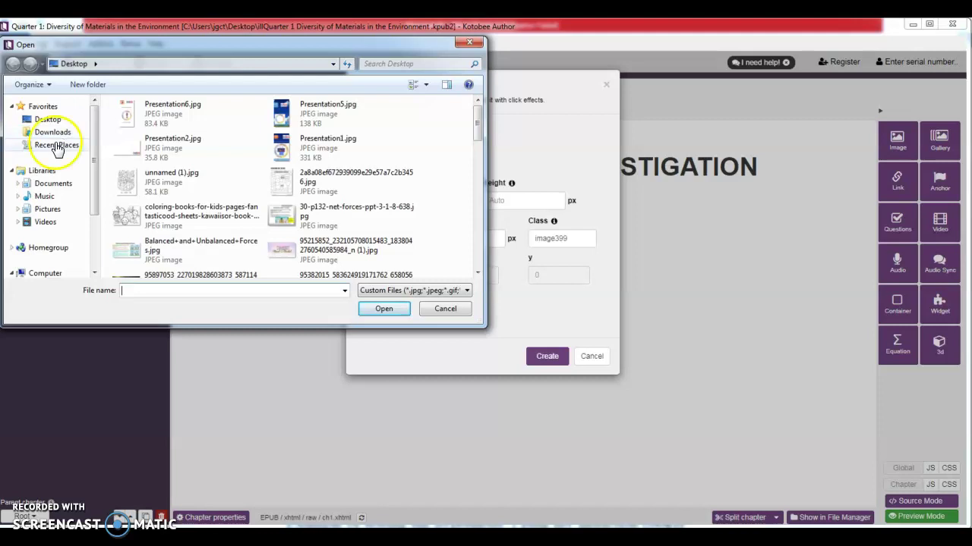
pyautogui.click(258, 132)
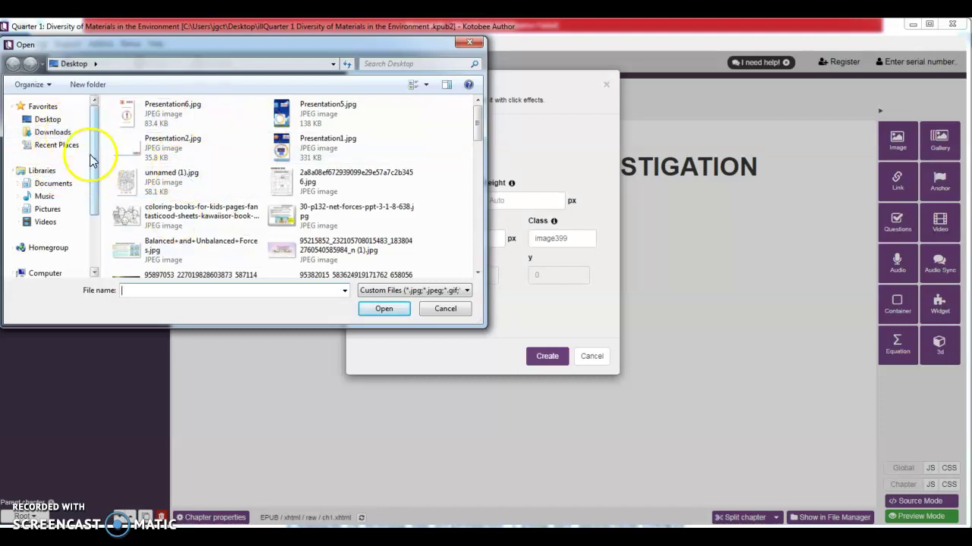
pyautogui.moveTo(94, 156)
pyautogui.mouseDown()
pyautogui.moveTo(91, 212)
pyautogui.moveTo(106, 165)
pyautogui.mouseUp()
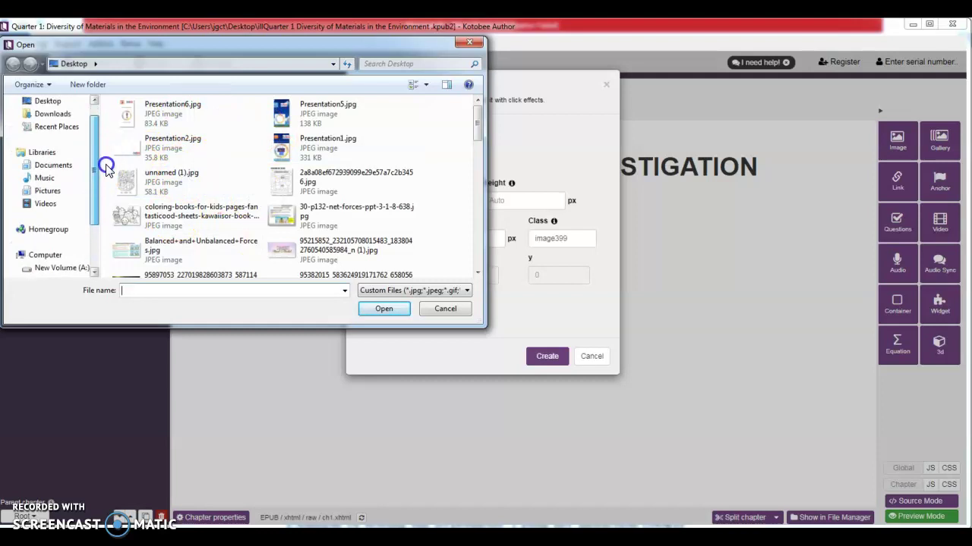
pyautogui.click(69, 114)
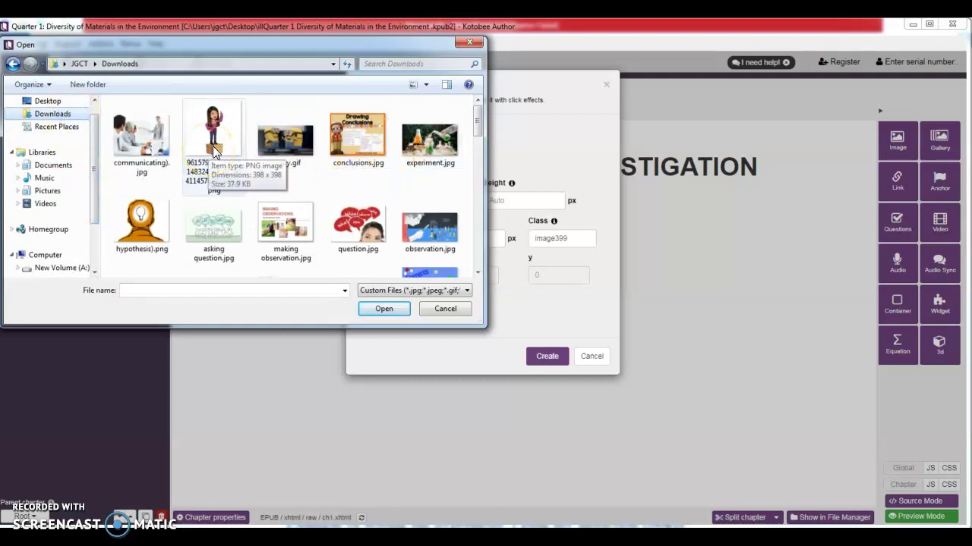
pyautogui.click(214, 152)
pyautogui.click(381, 312)
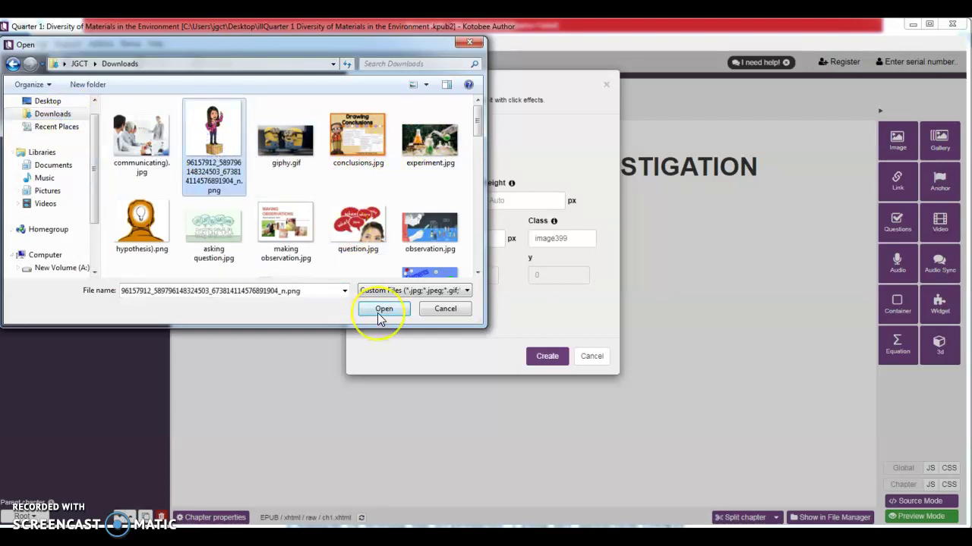
pyautogui.click(387, 308)
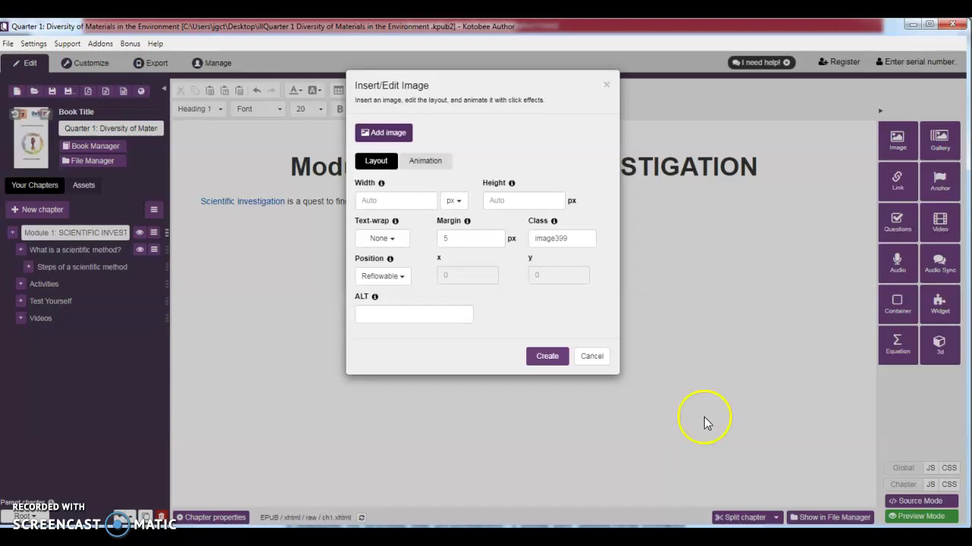
# - Try to insert the image with a width of 85 px, height of 70 px and text-wrap set to Push left
pyautogui.click(392, 202)
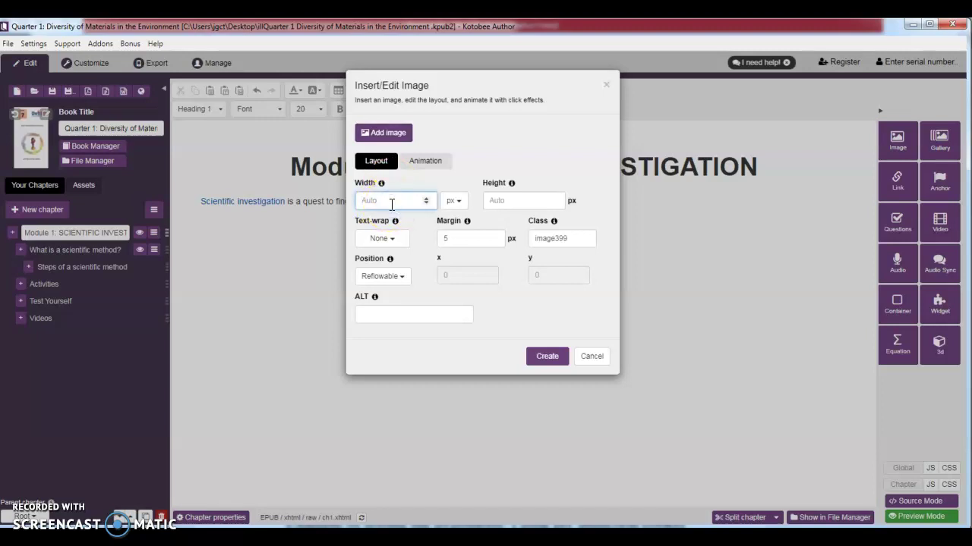
pyautogui.click(502, 200)
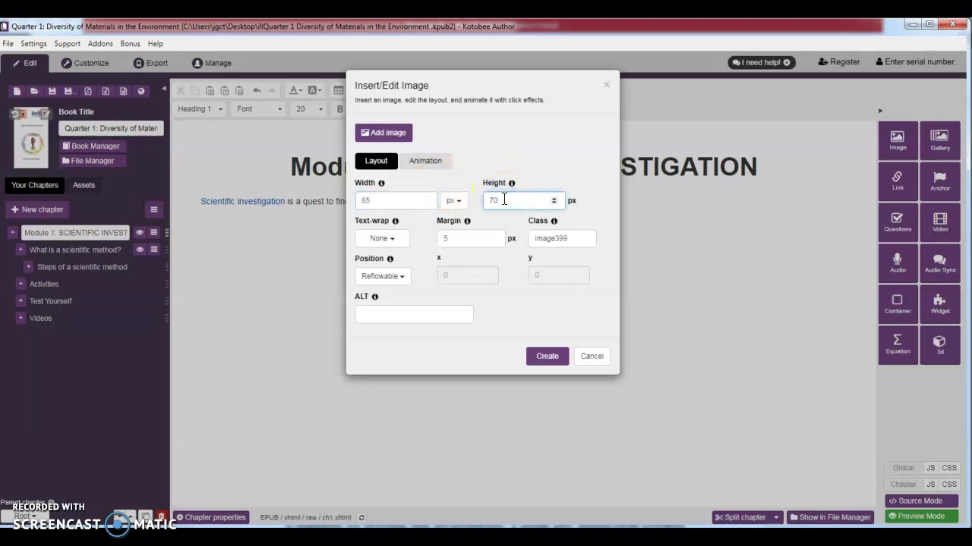
pyautogui.click(395, 237)
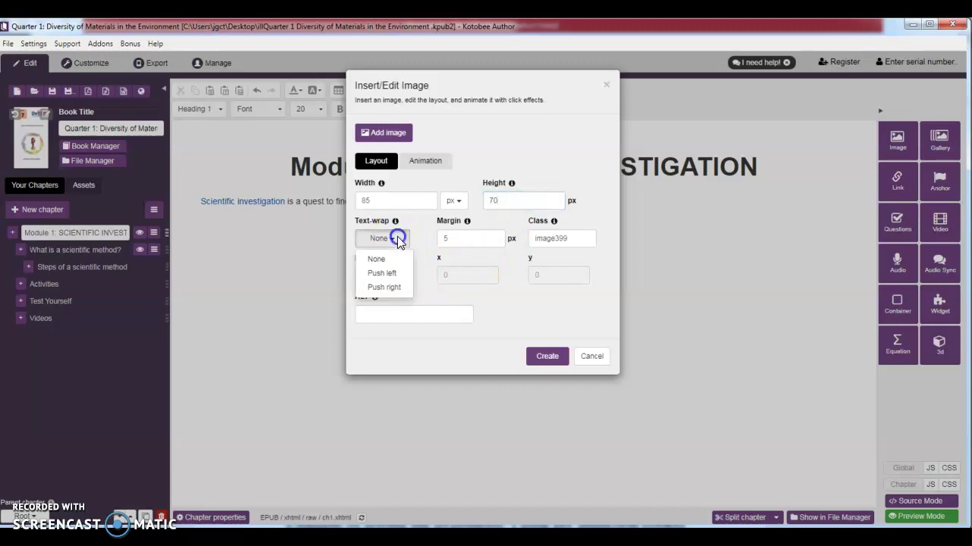
pyautogui.click(398, 274)
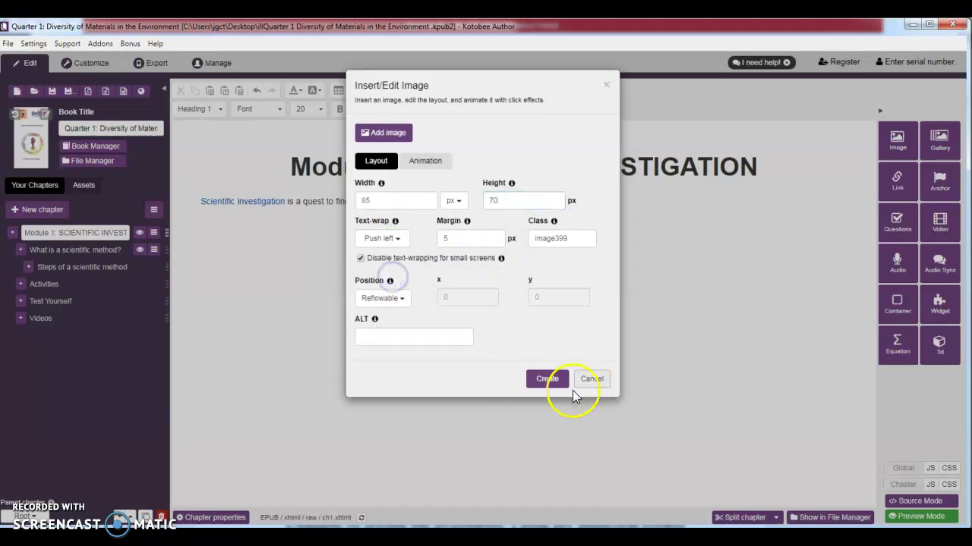
pyautogui.click(548, 379)
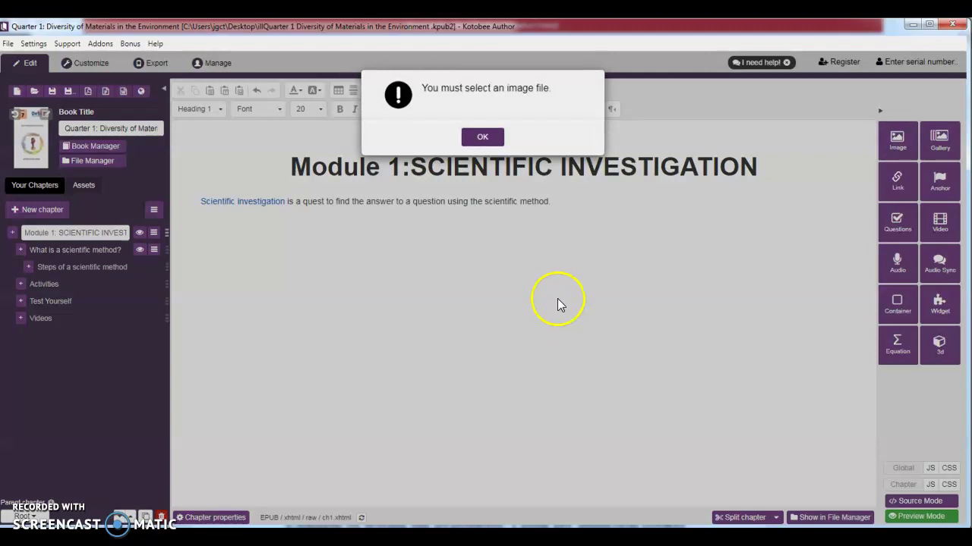
pyautogui.click(492, 141)
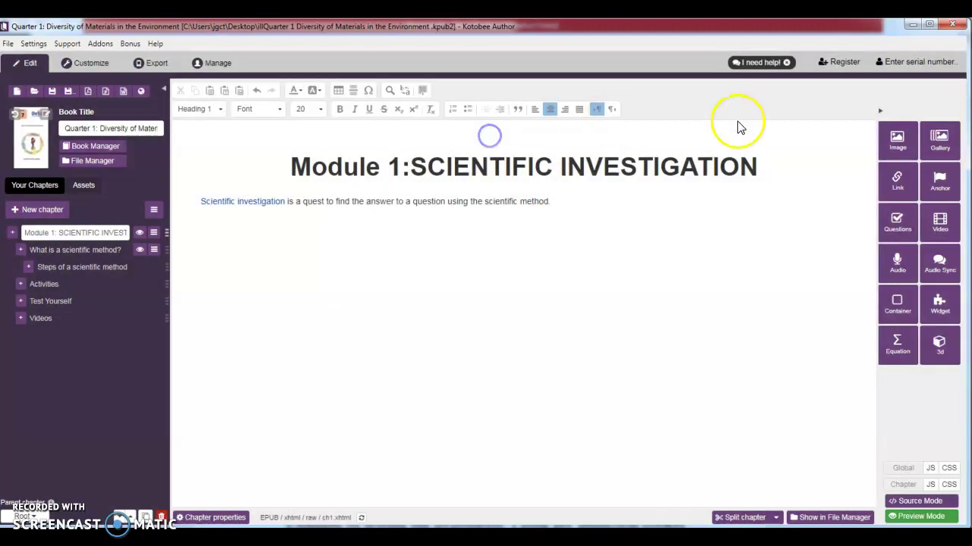
# - Start a new image insertion before the Module 1 heading text and add the cartoon woman PNG from the Downloads folder
pyautogui.click(285, 167)
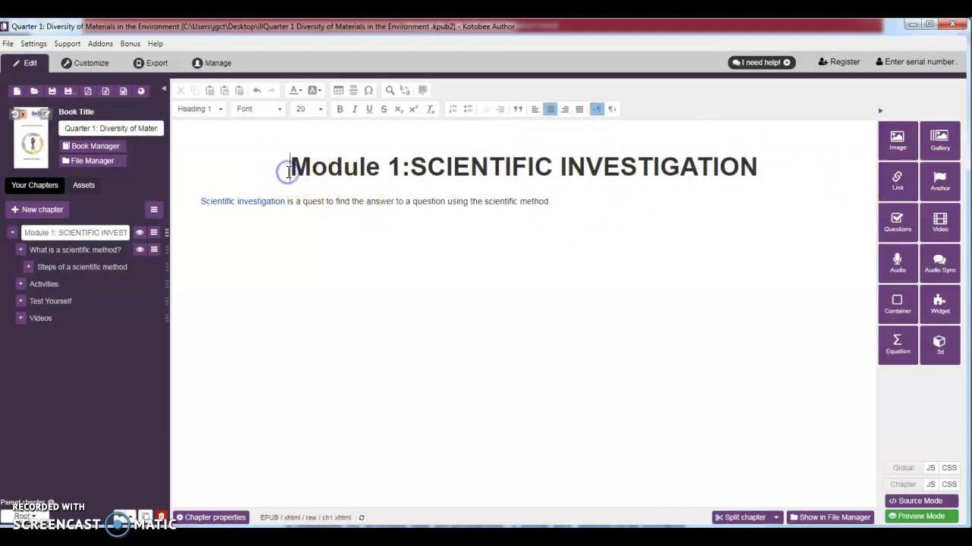
pyautogui.click(898, 147)
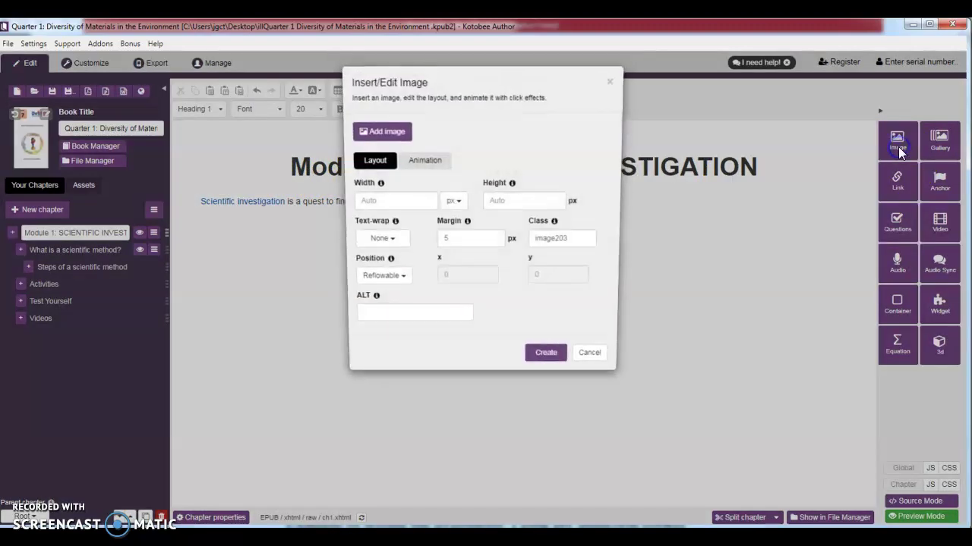
pyautogui.click(396, 133)
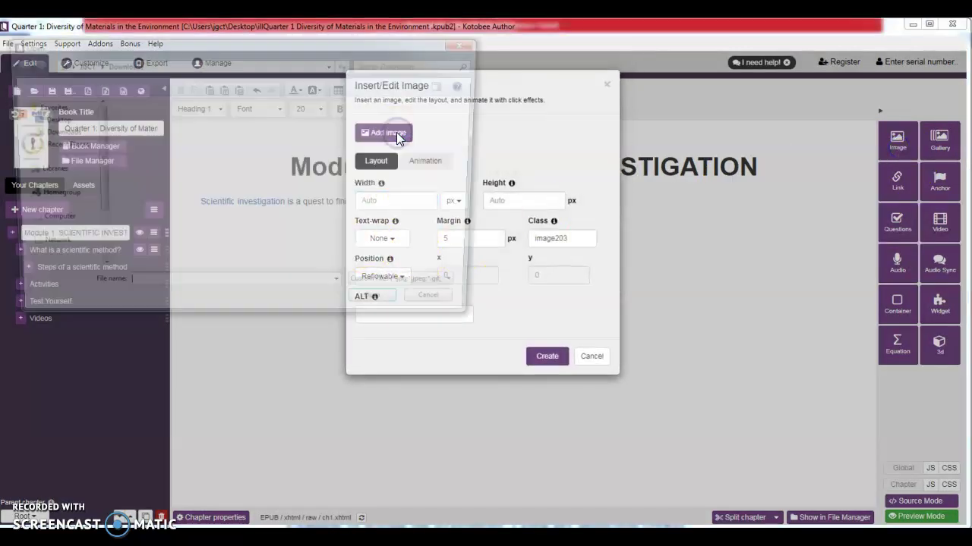
pyautogui.click(228, 142)
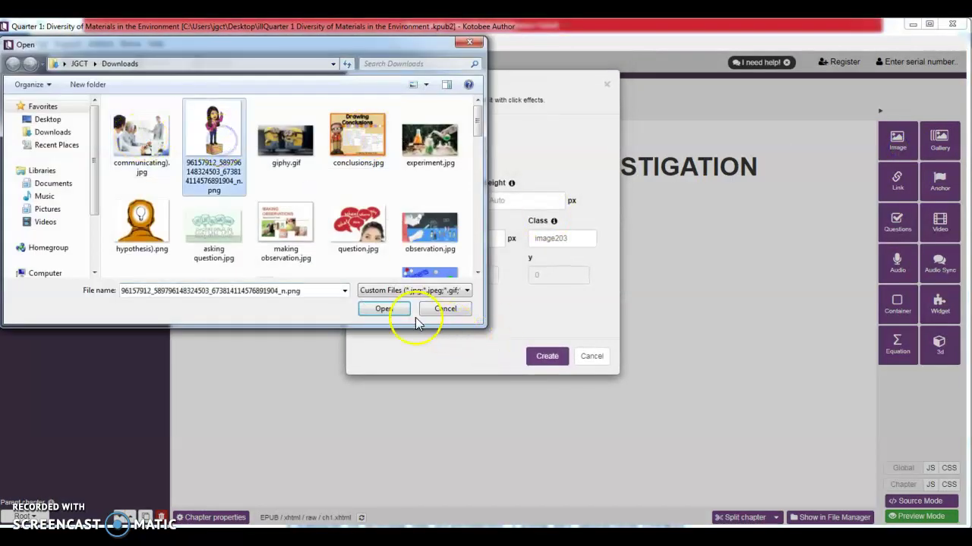
pyautogui.click(384, 309)
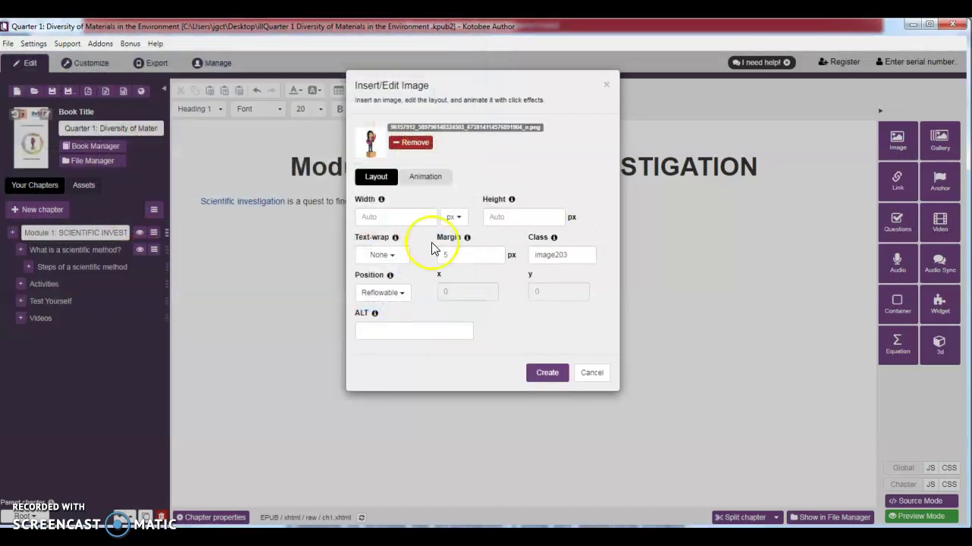
# - Set the image to 85 px wide and 70 px high with text-wrap Push left, and create it
pyautogui.click(394, 216)
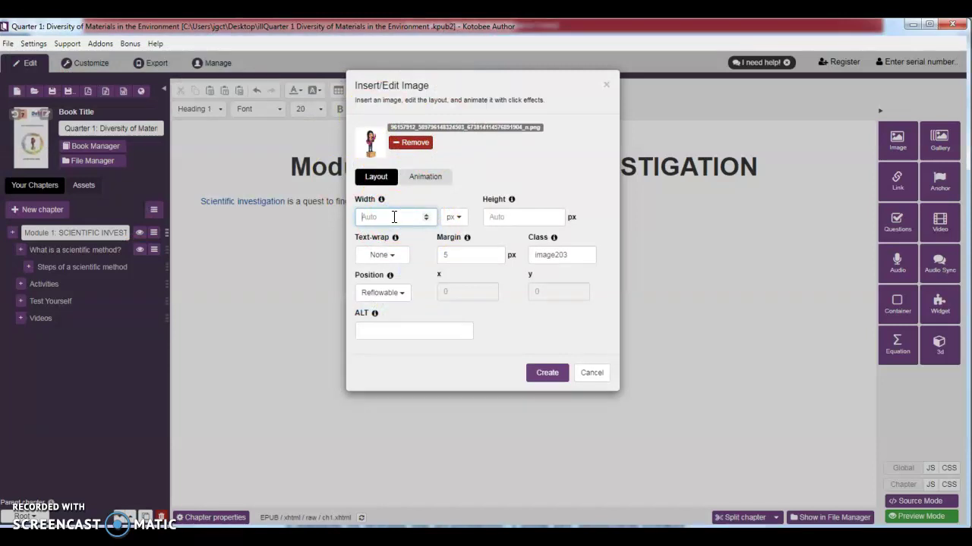
pyautogui.click(496, 217)
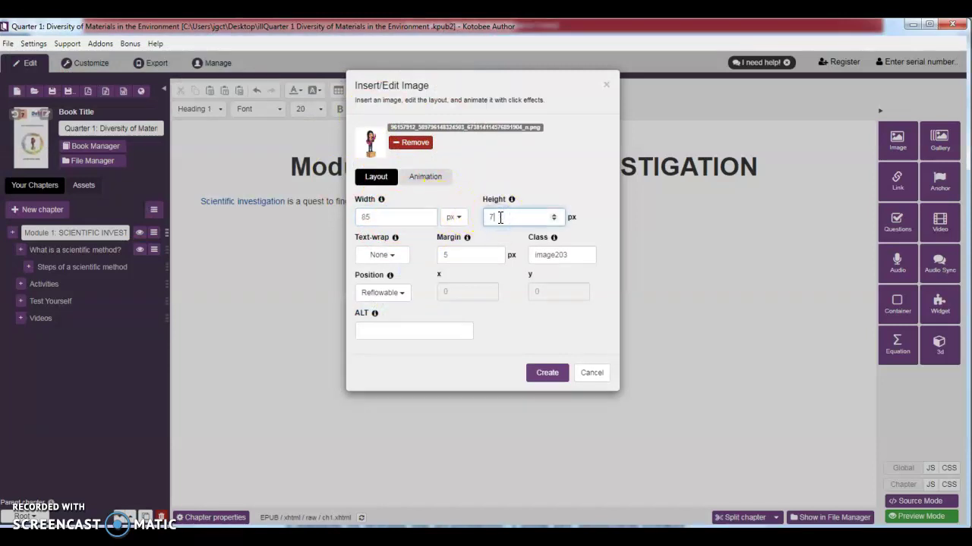
pyautogui.click(381, 255)
pyautogui.click(381, 304)
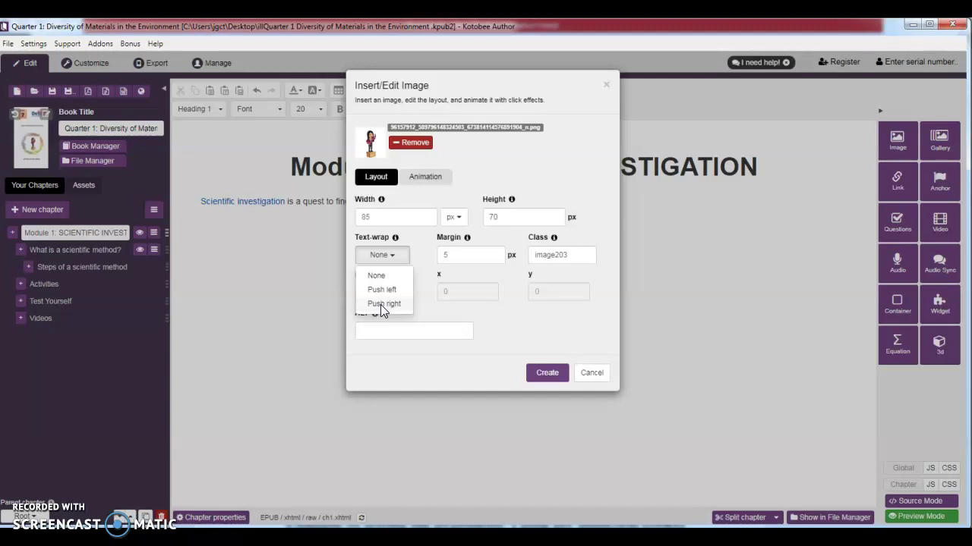
pyautogui.click(381, 290)
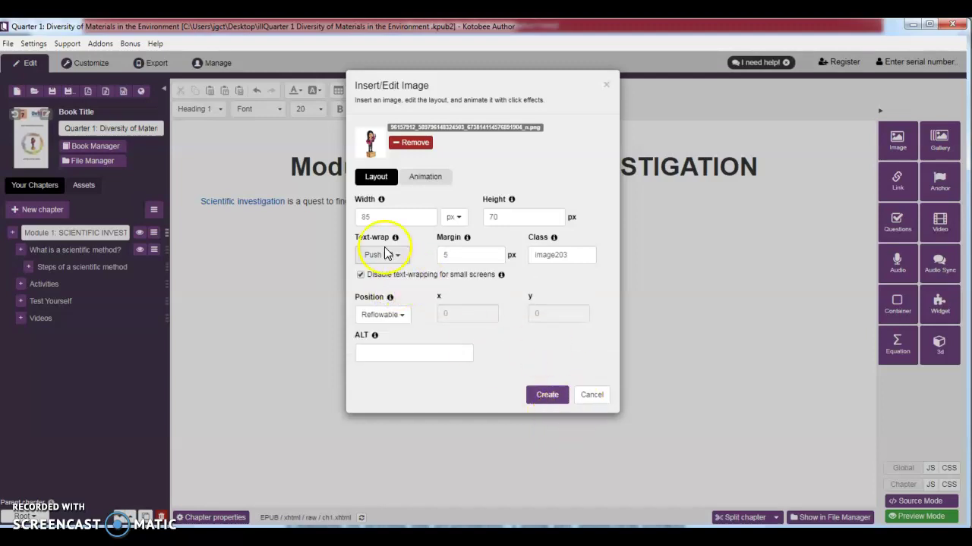
pyautogui.click(548, 395)
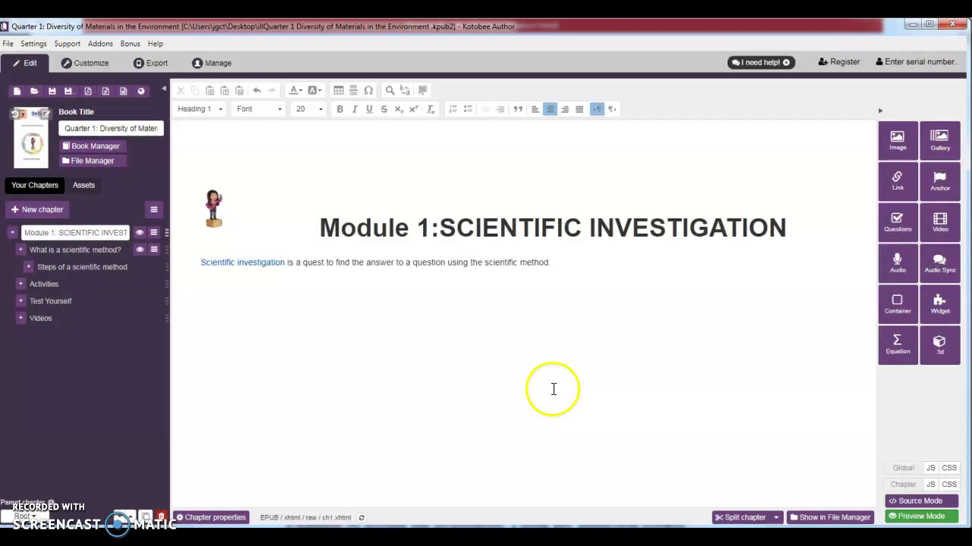
# - Remove the extra line before the Module 1 heading text to bring it up beside the image
pyautogui.click(215, 216)
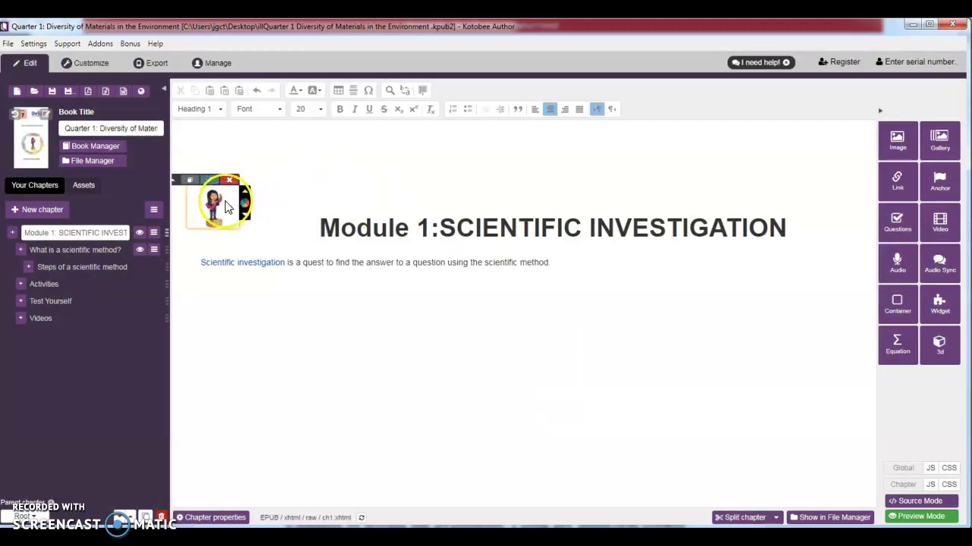
pyautogui.click(322, 229)
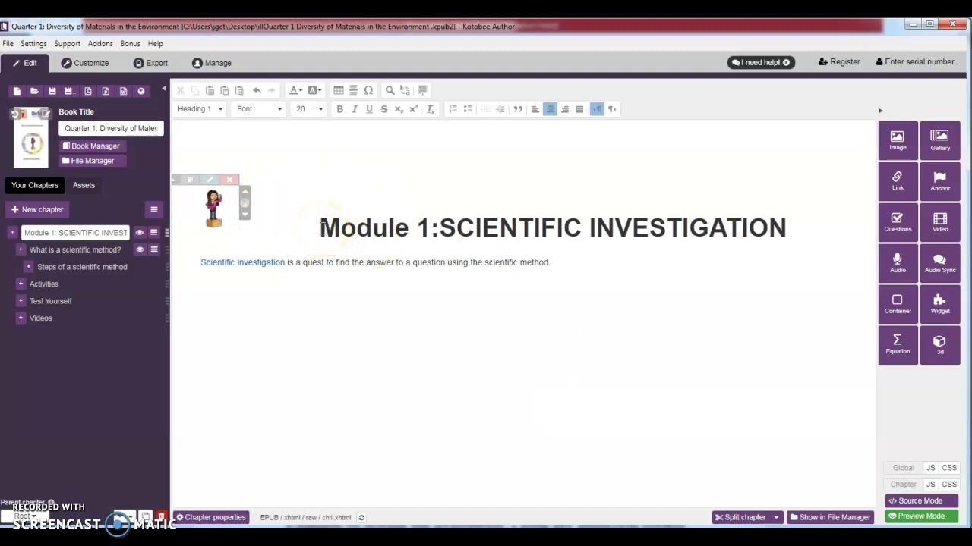
pyautogui.click(321, 227)
pyautogui.press('BackSpace')
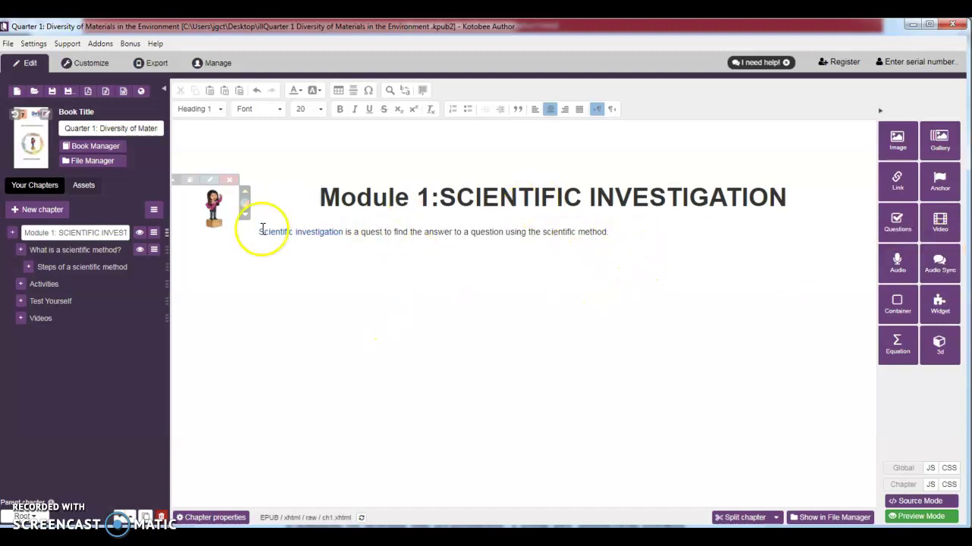
# - In the "What is a scientific method?" chapter, write "Scientific method is a systematic process that involves using measurable observations to formulate, test, or modify a hypothesis."
pyautogui.click(70, 248)
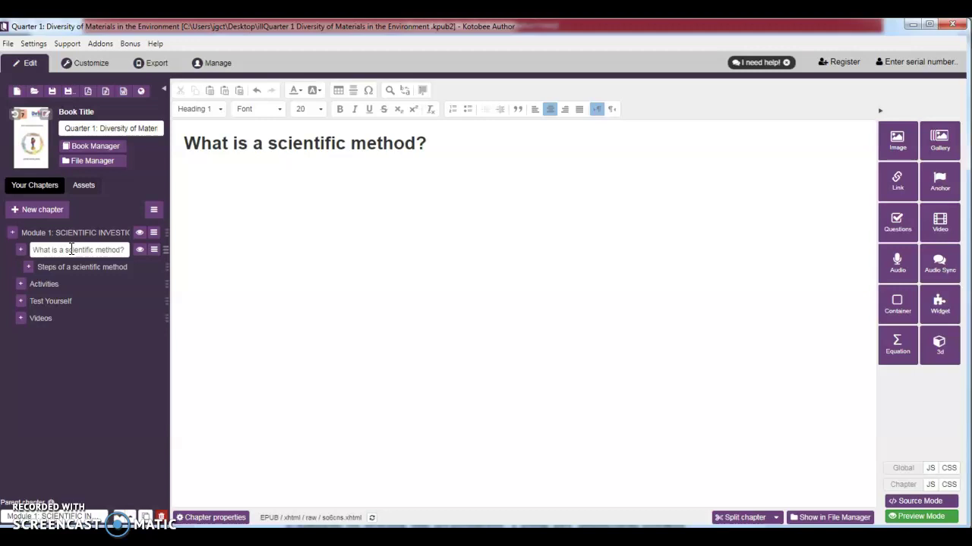
pyautogui.click(217, 183)
pyautogui.click(447, 153)
pyautogui.press('Return')
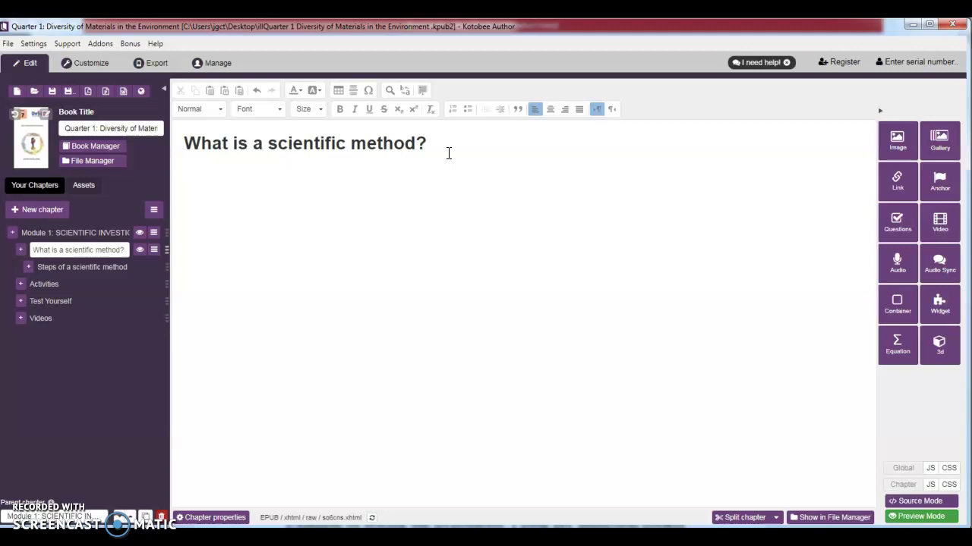
pyautogui.write('Scientific method is a system')
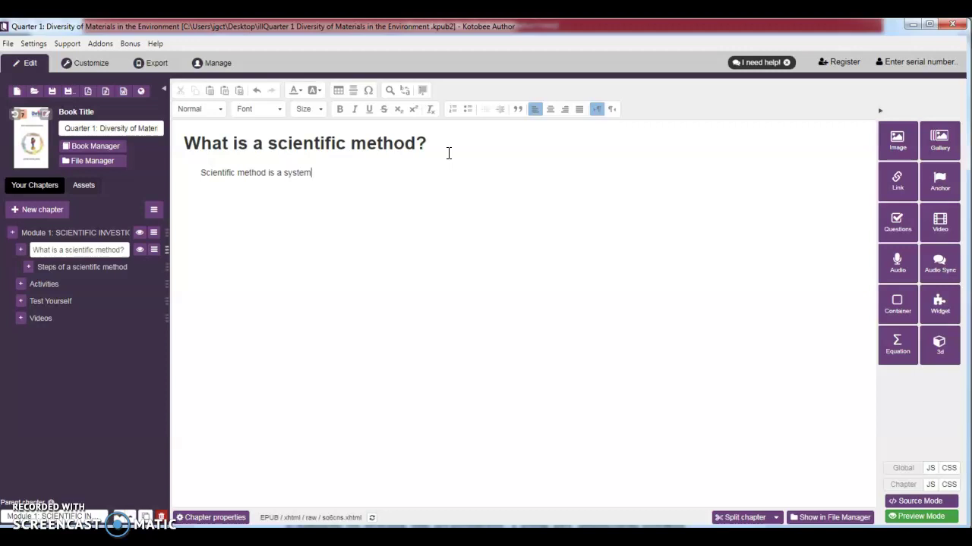
pyautogui.write('atic process that involves')
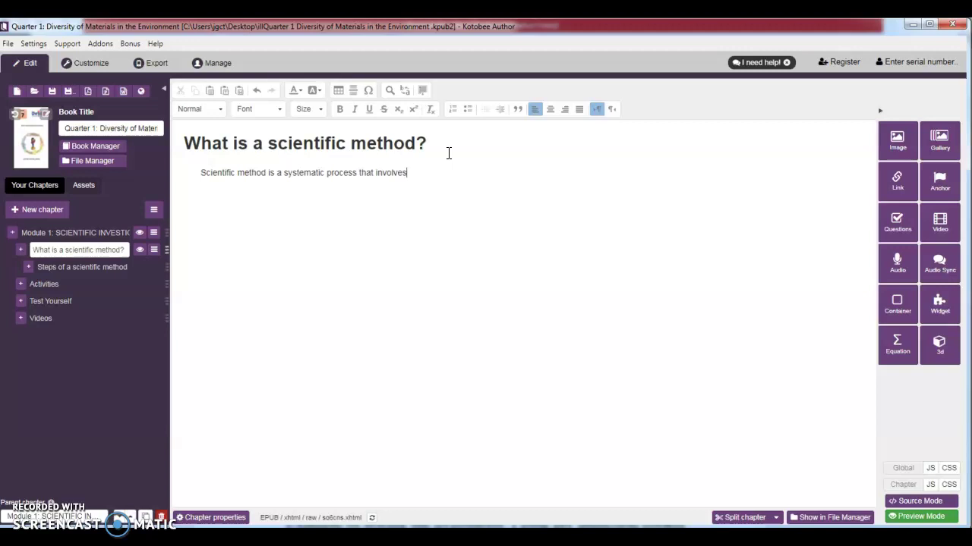
pyautogui.write(' using measurable observations')
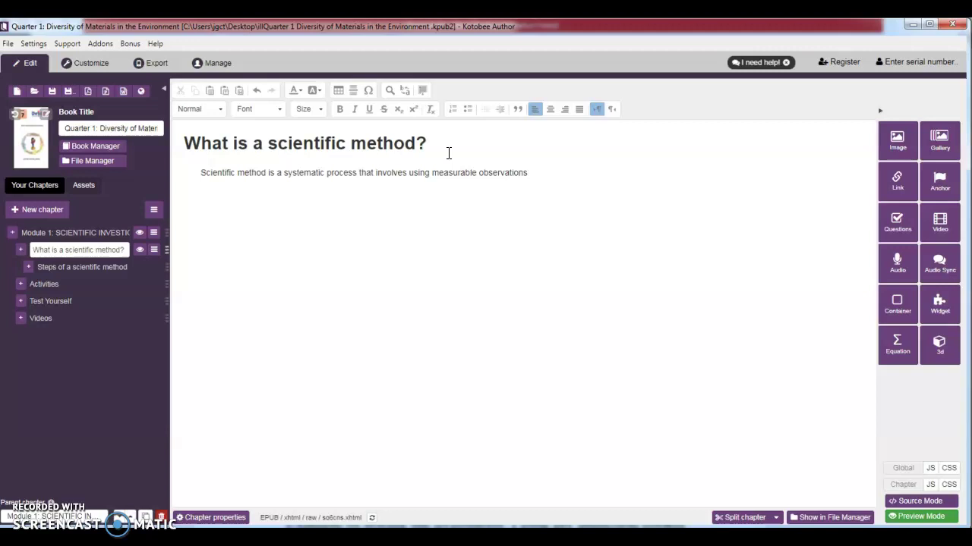
pyautogui.write(' to fo')
pyautogui.write('rmulate')
pyautogui.write('.')
pyautogui.write(' test')
pyautogui.write(', or mod')
pyautogui.write('ify a hy')
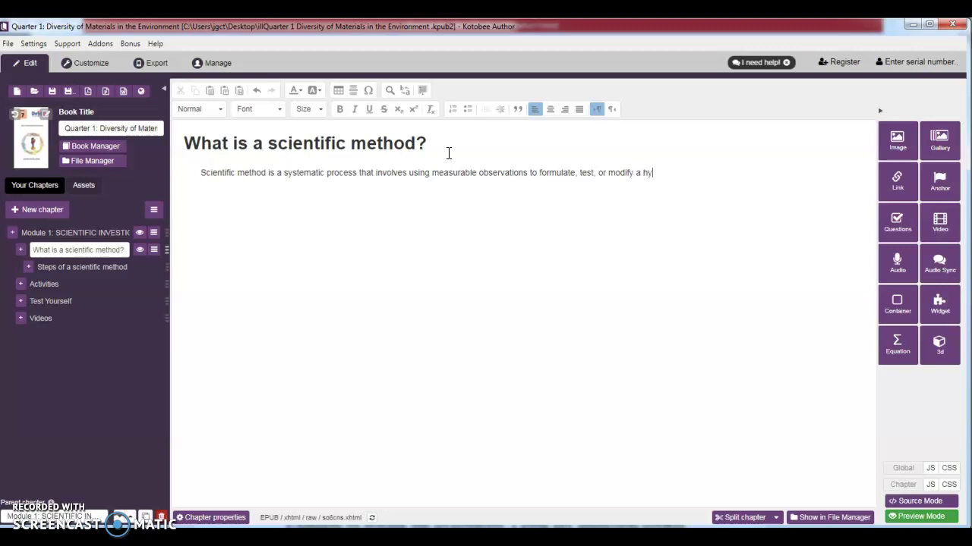
pyautogui.write('pothesis.')
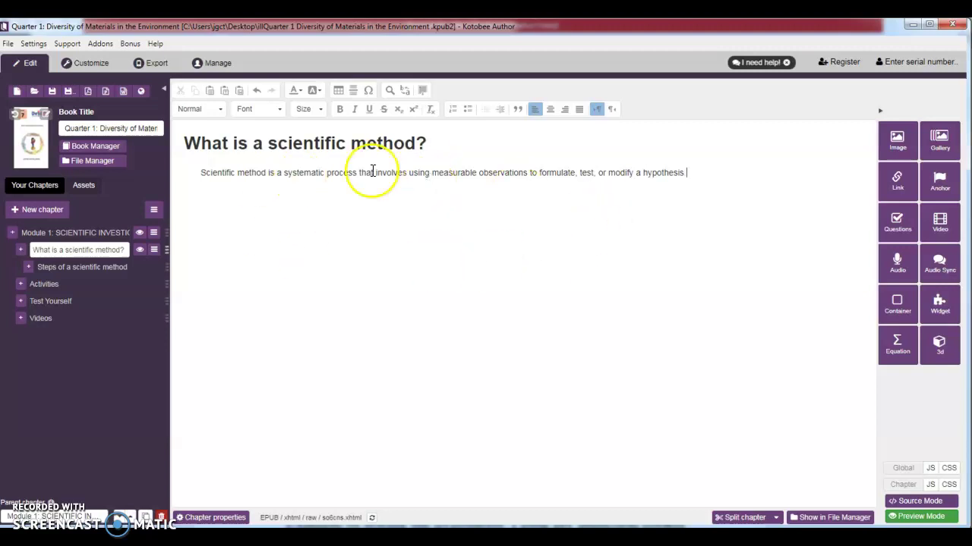
# - Link "Scientific method" in the sentence to a popup text message reading "It is a process for experimentation and used in all sciences."
pyautogui.moveTo(202, 173); pyautogui.dragTo(267, 172)
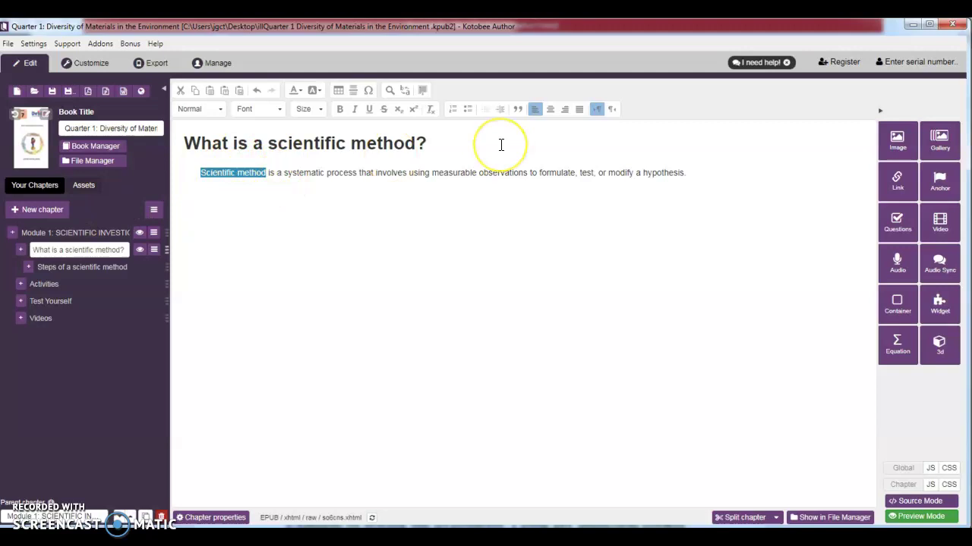
pyautogui.click(896, 179)
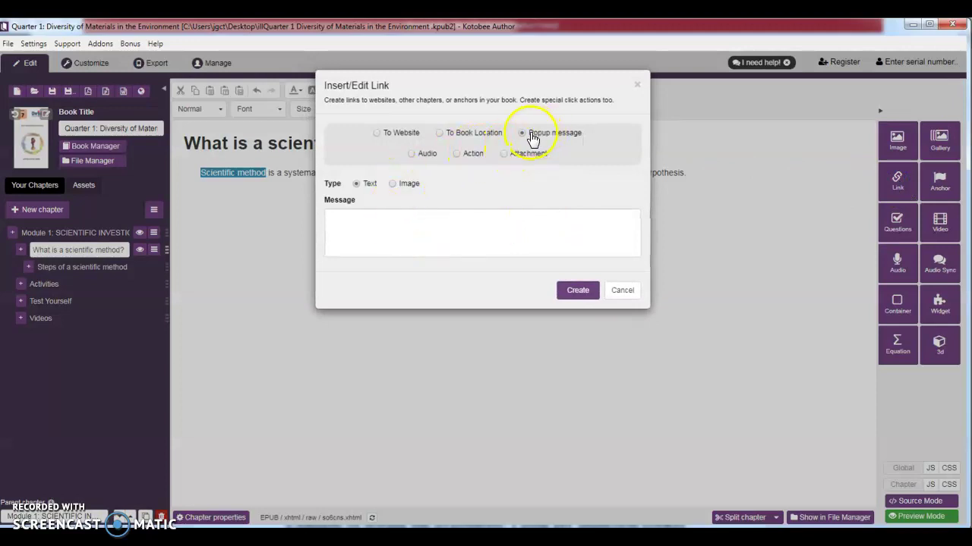
pyautogui.click(388, 221)
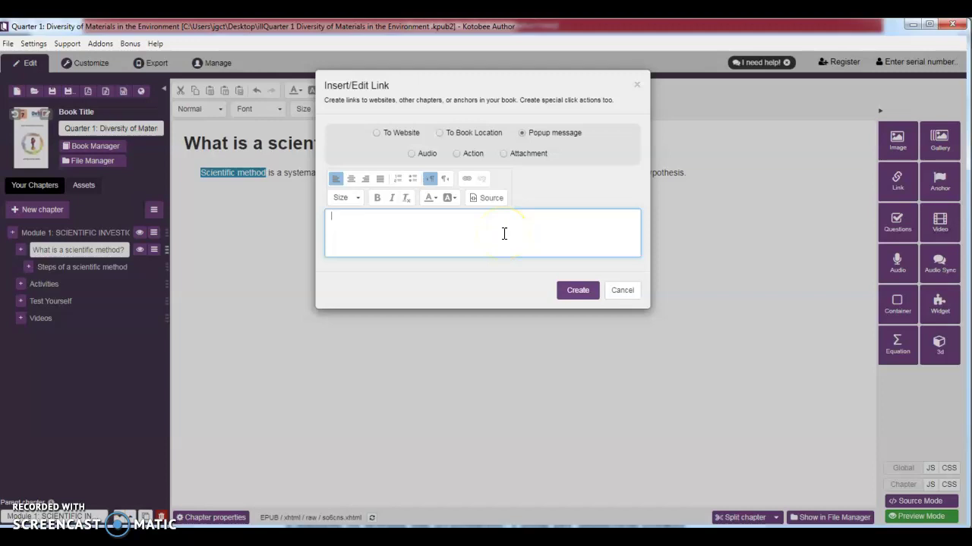
pyautogui.write('It is')
pyautogui.write('a process for experimentation and used in all s')
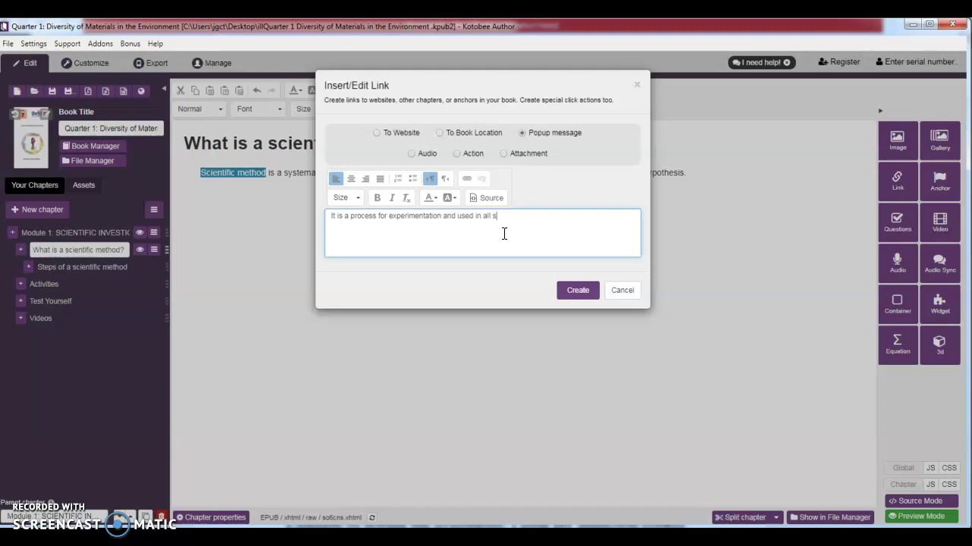
pyautogui.write('ciences.')
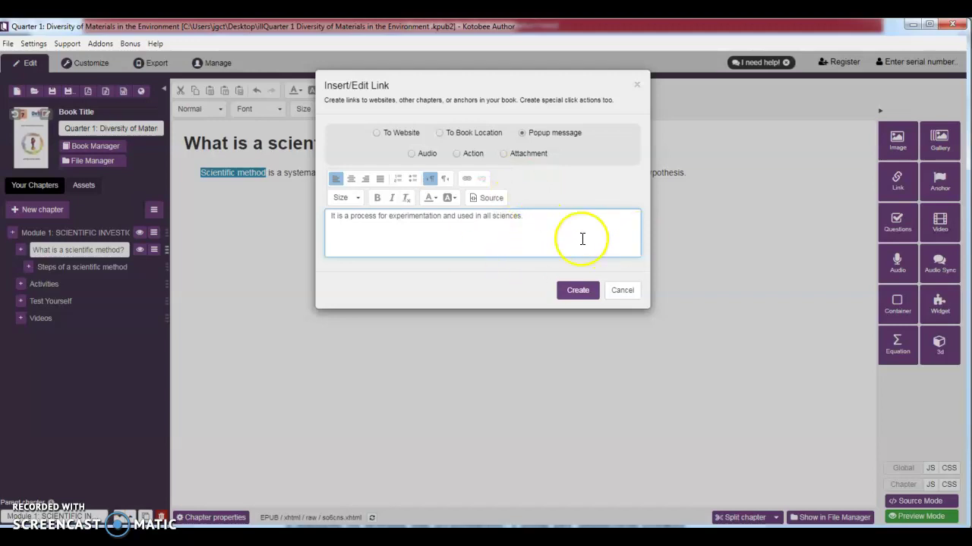
pyautogui.click(585, 296)
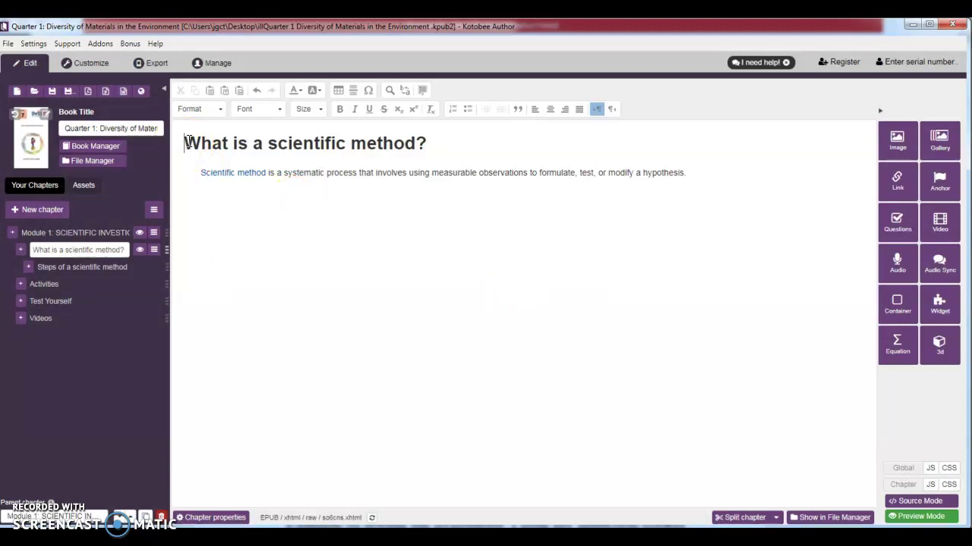
pyautogui.click(899, 147)
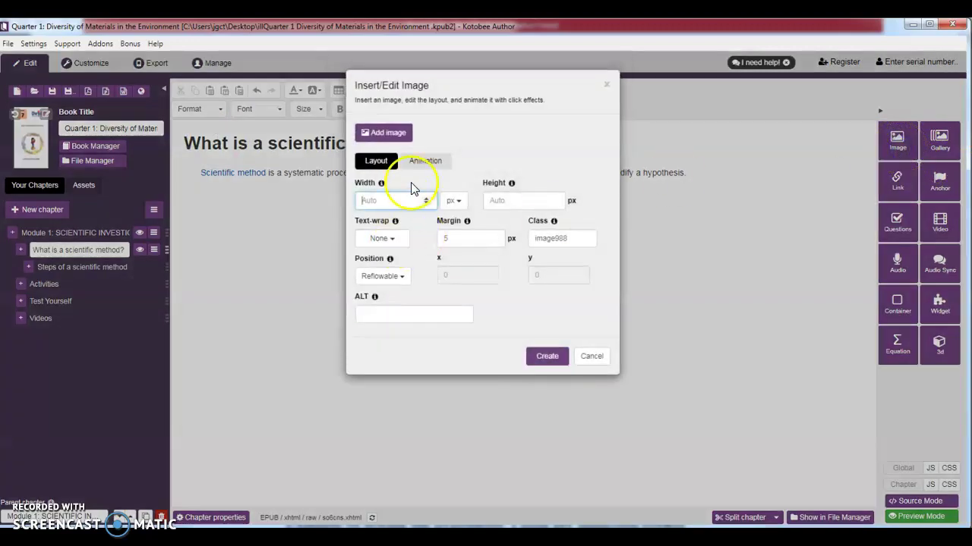
pyautogui.click(388, 132)
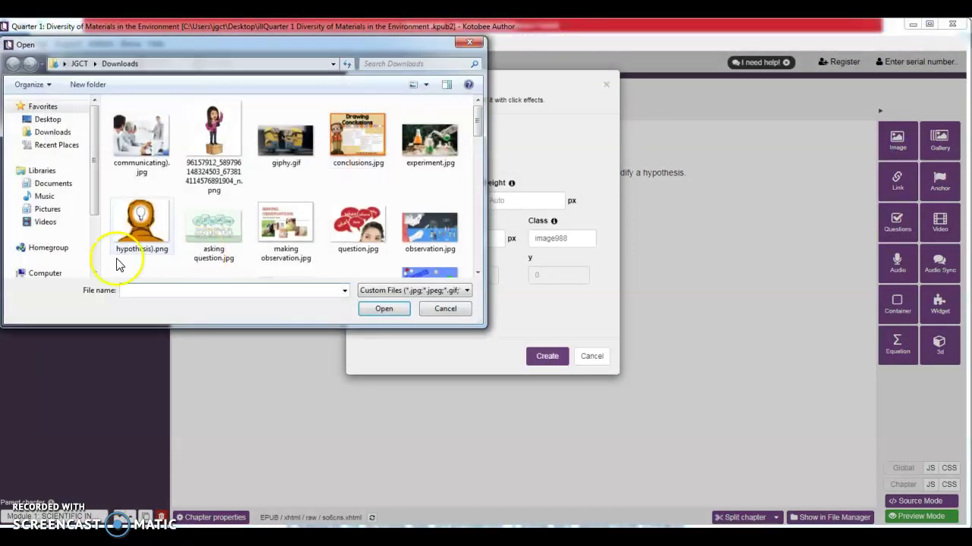
pyautogui.click(213, 141)
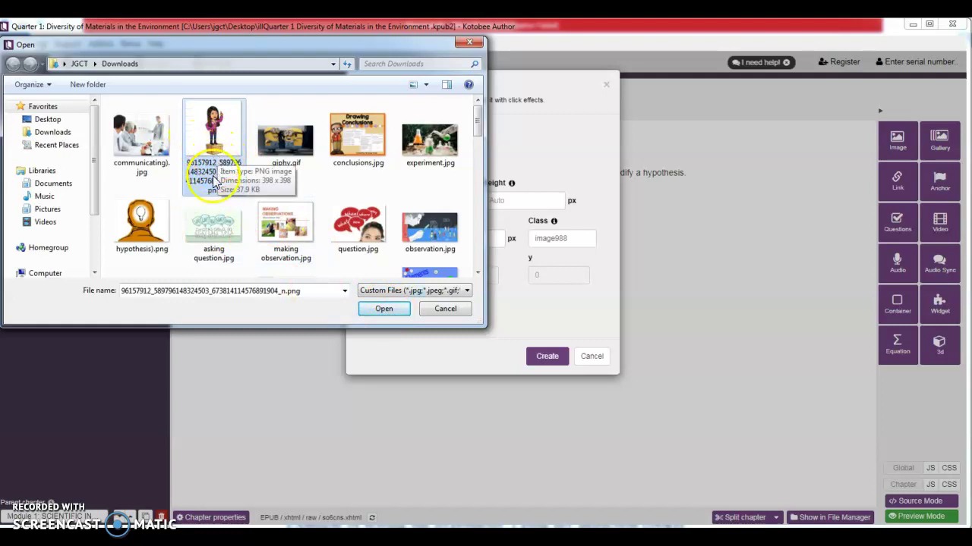
pyautogui.click(385, 309)
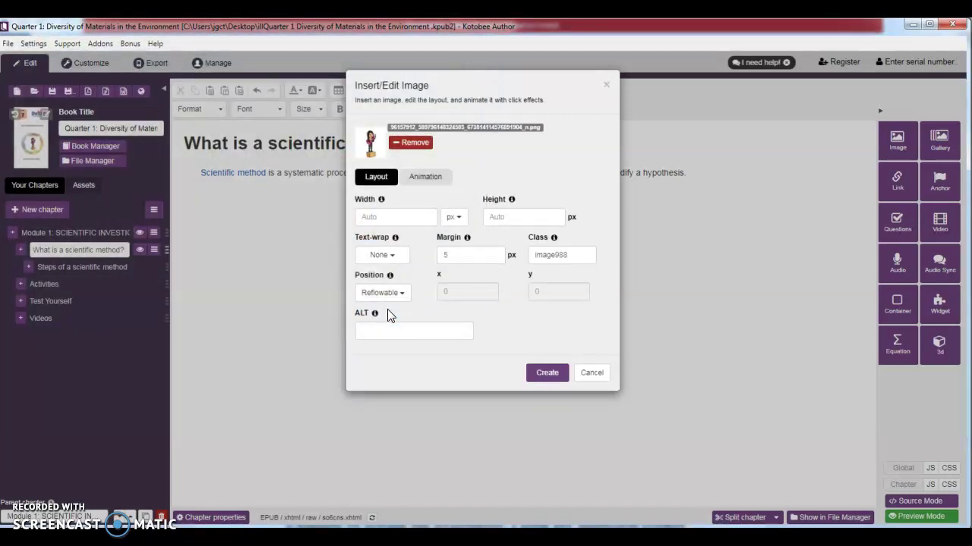
# - Set the avatar image to 85 px wide and 70 px high with text-wrap Push left, and create it
pyautogui.click(385, 219)
pyautogui.write('85')
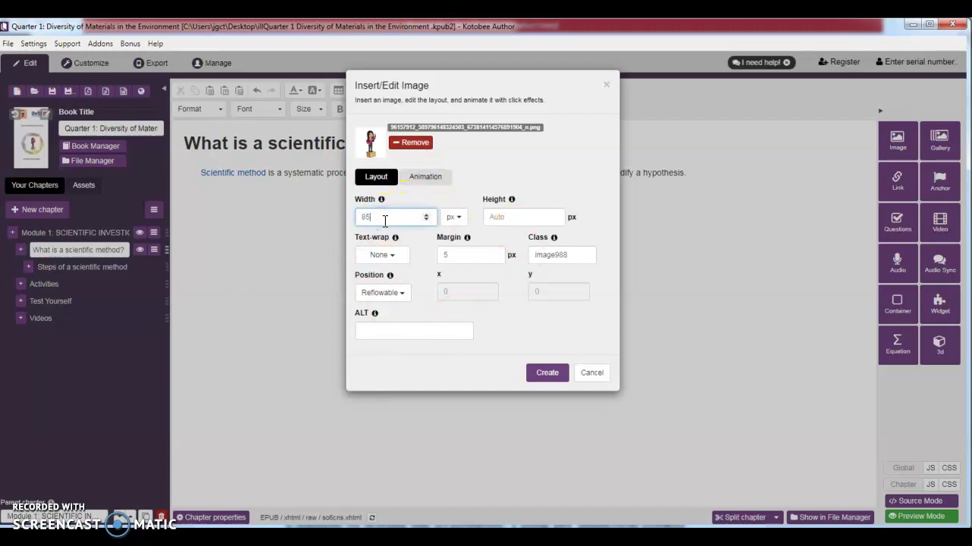
pyautogui.click(507, 217)
pyautogui.write('70')
pyautogui.click(394, 256)
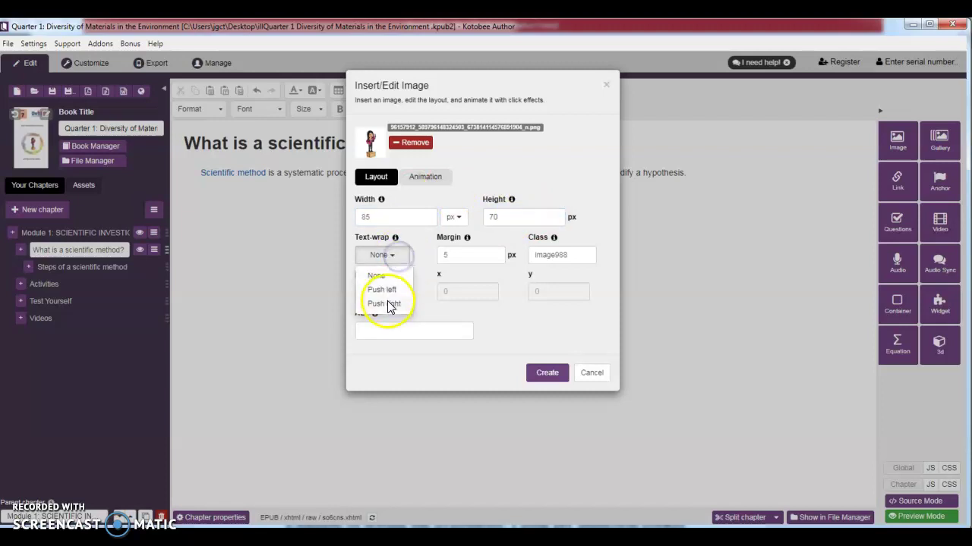
pyautogui.click(382, 290)
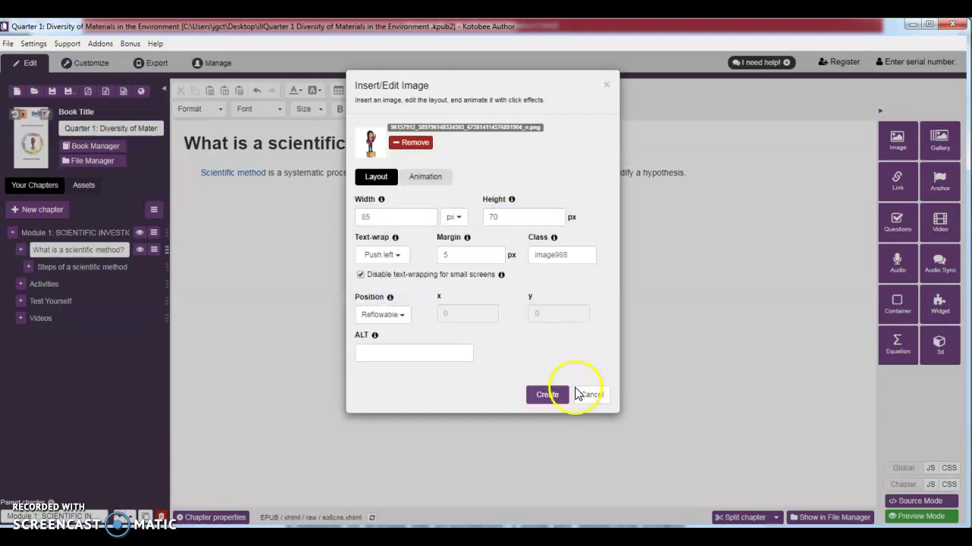
pyautogui.click(547, 394)
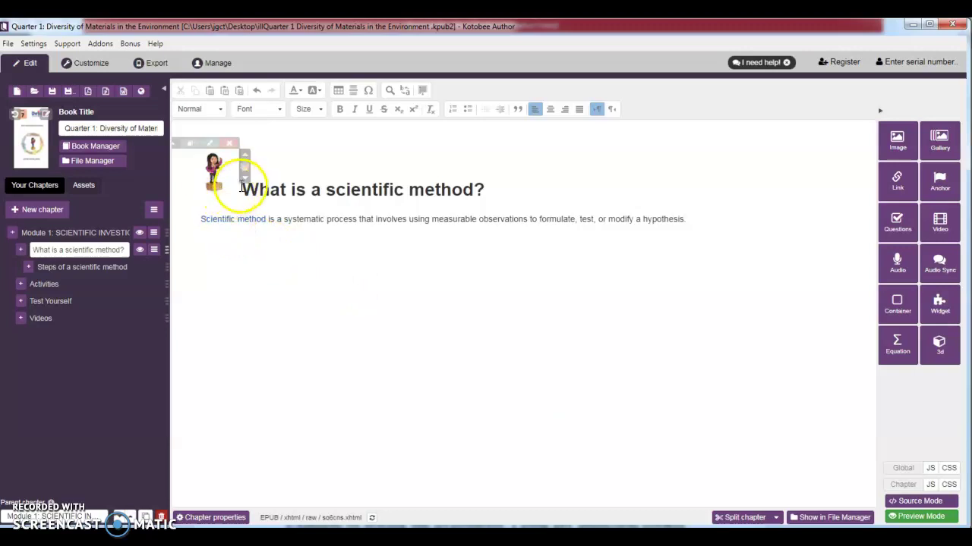
pyautogui.click(268, 219)
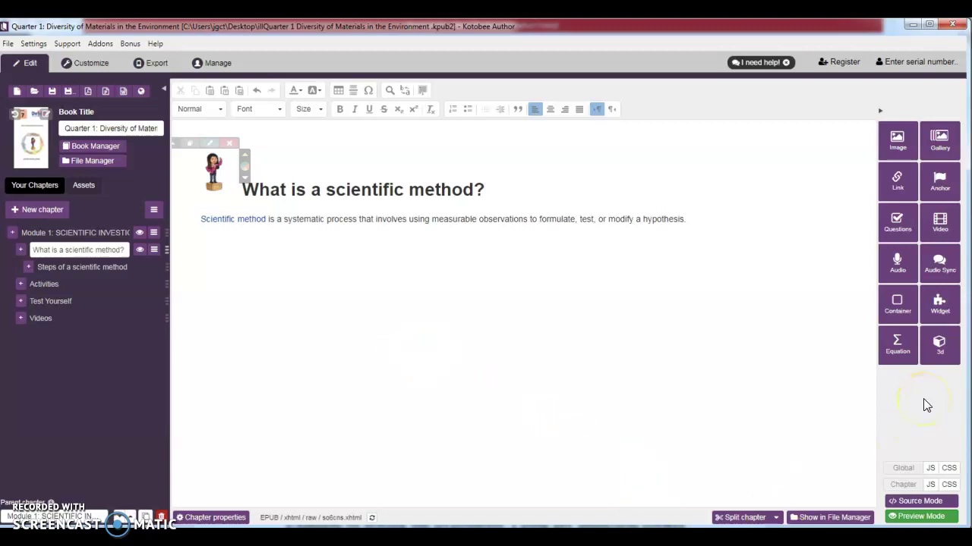
pyautogui.click(341, 453)
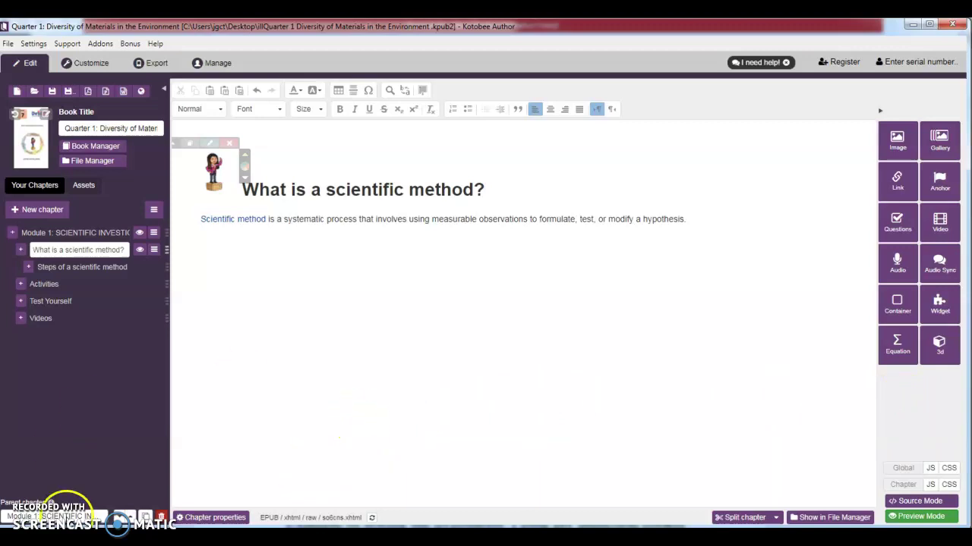